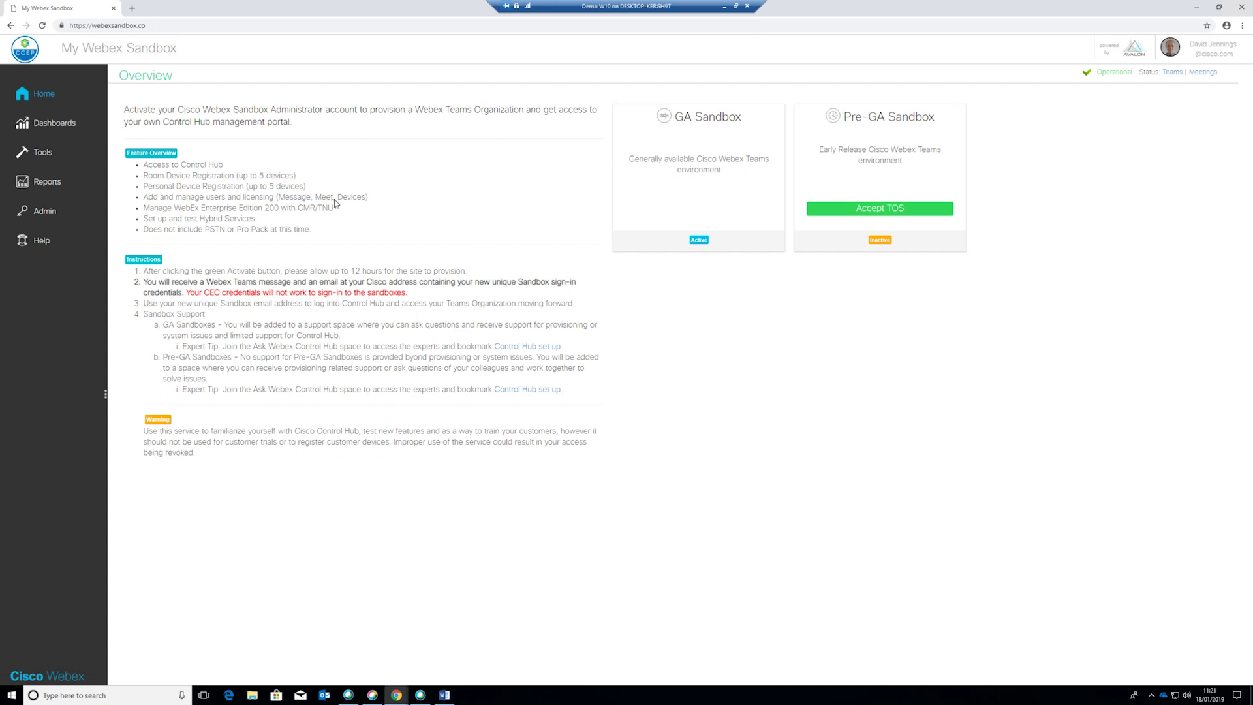
Open the Webex Teams DLP Demo form from the Tools sidebar's Demo Tools list
{"action": "left_click", "coordinate": [43, 157]}
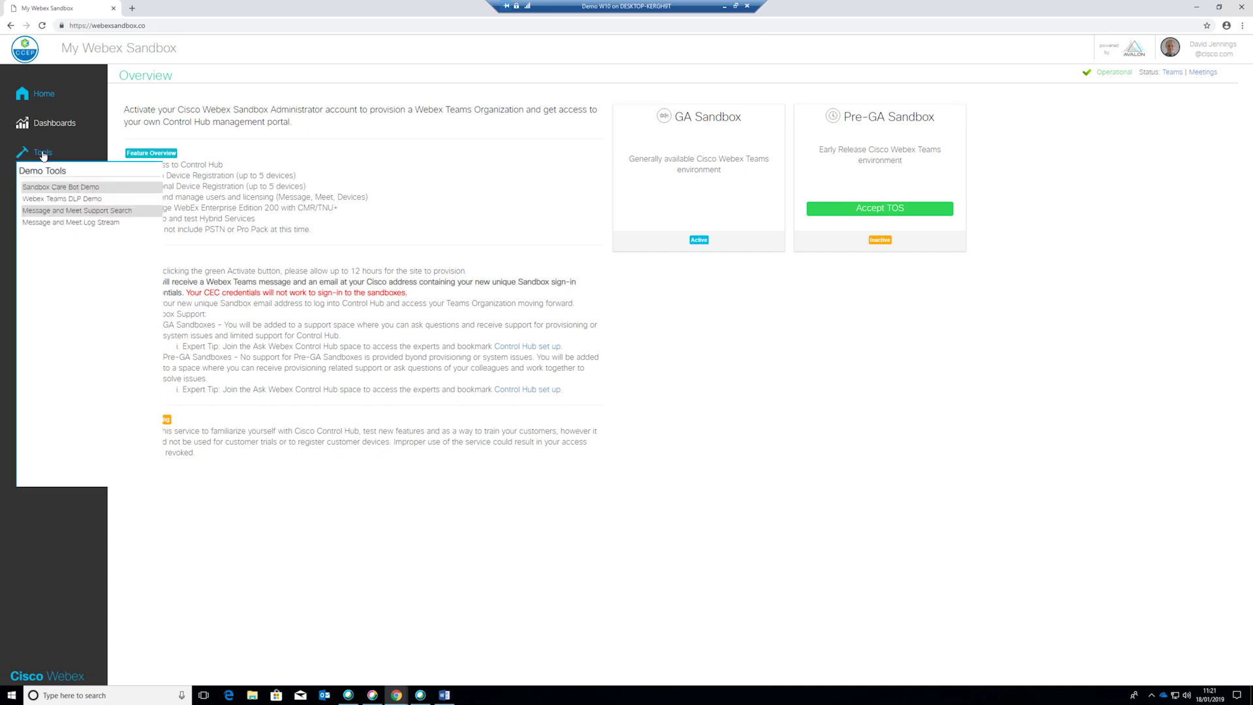
{"action": "left_click", "coordinate": [60, 199]}
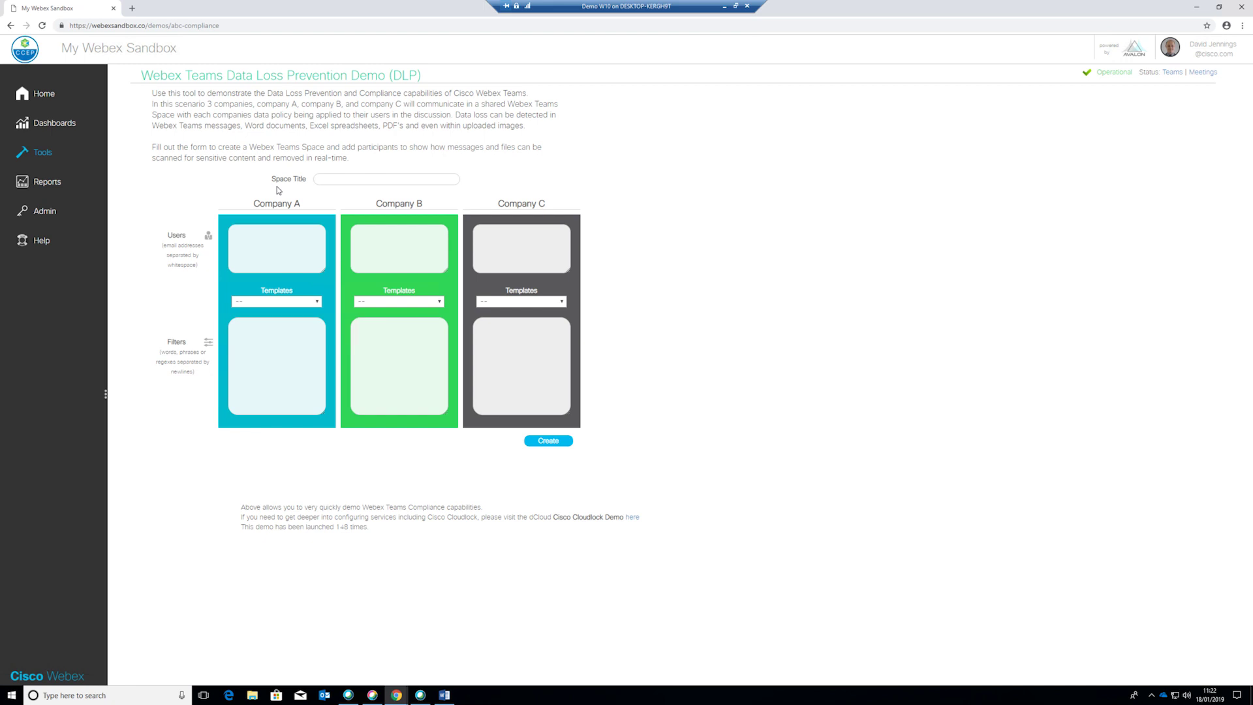
Enter Space Title 'DLP Demo Tool 7' and one user e-mail each for Company A and B
{"action": "left_click", "coordinate": [325, 182]}
{"action": "type", "text": "DLP"}
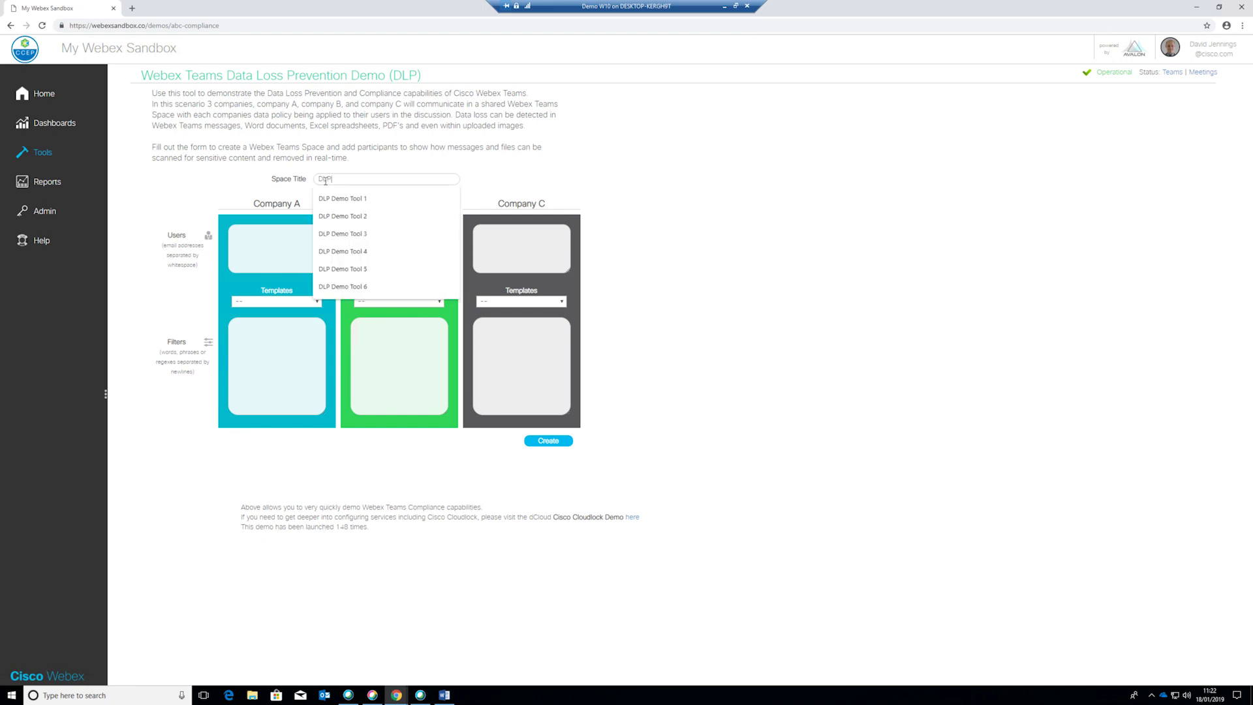
{"action": "type", "text": " Demo Tool 7"}
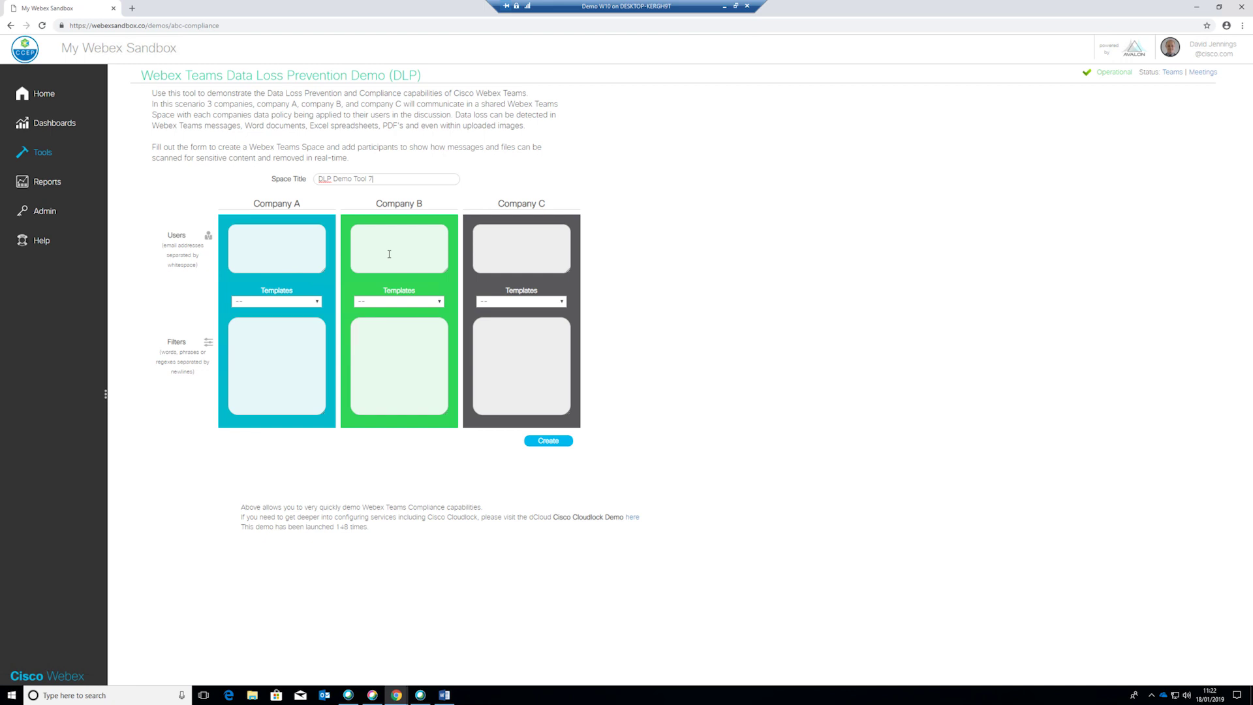
{"action": "left_click", "coordinate": [302, 249]}
{"action": "left_click", "coordinate": [398, 241]}
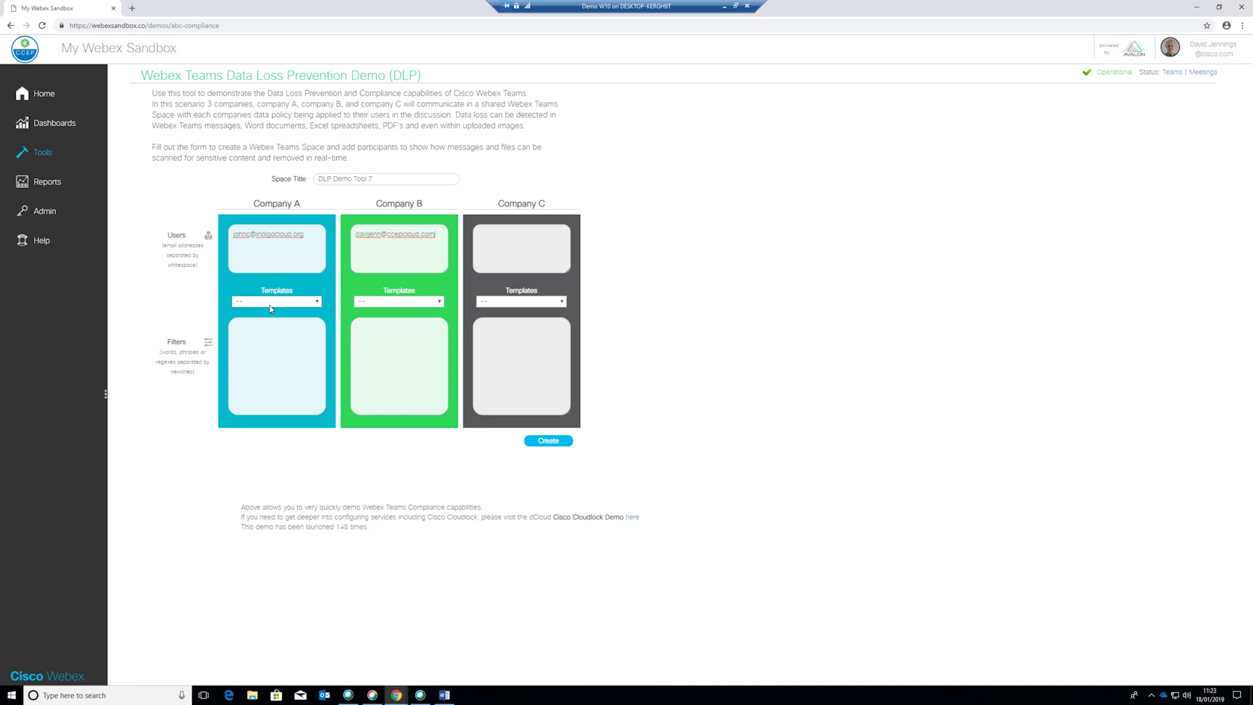
Filter Company A on the Credit Card Numbers template plus 'cat', and Company B on 'mouse' and 'cheese'
{"action": "left_click", "coordinate": [264, 304]}
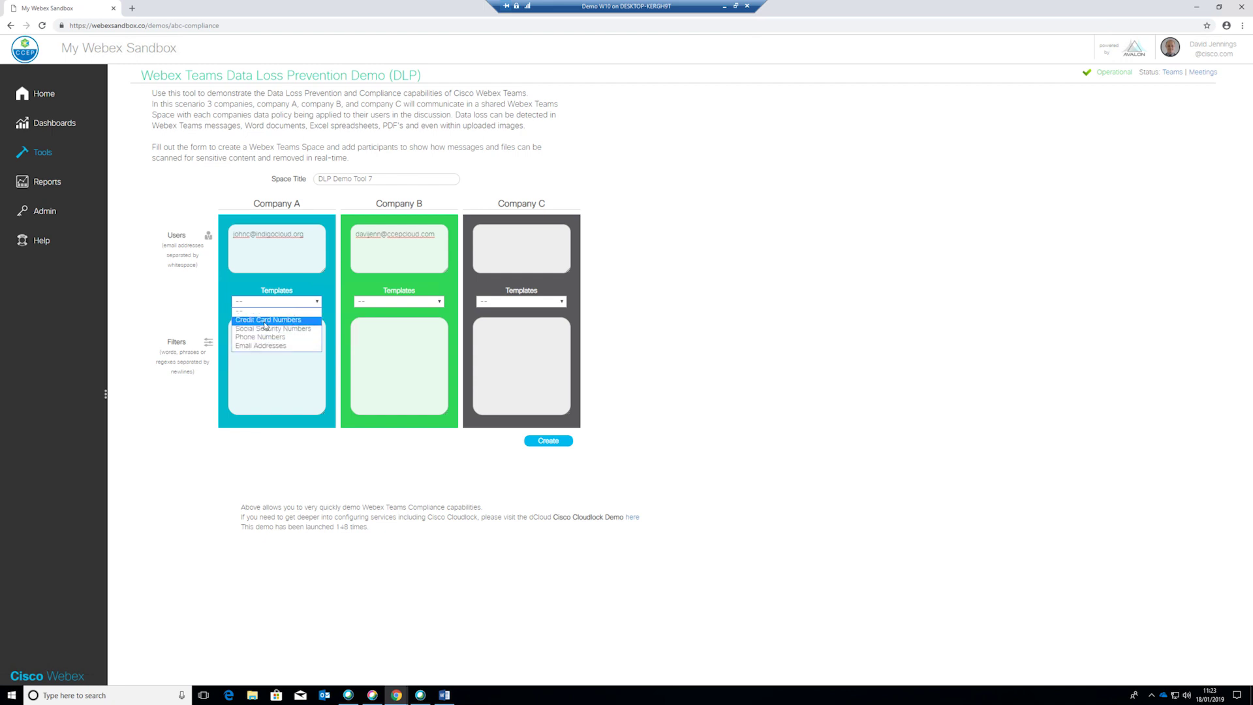
{"action": "left_click", "coordinate": [265, 321]}
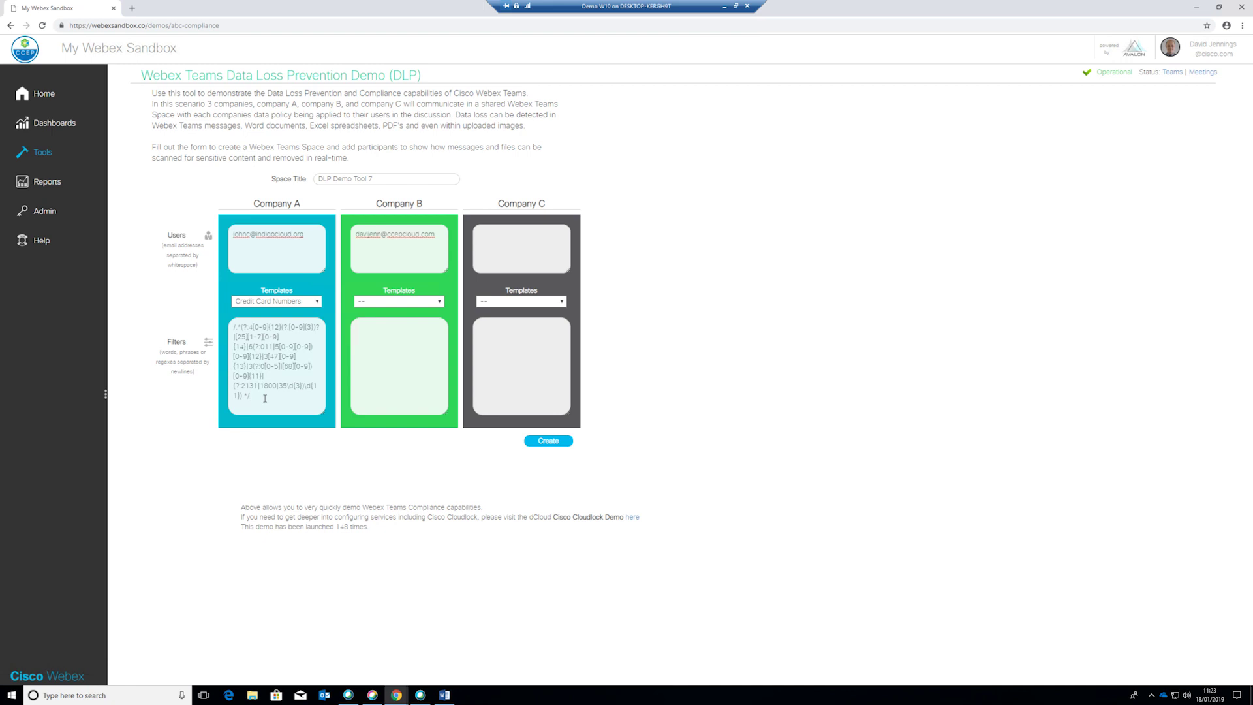
{"action": "key", "text": "Return"}
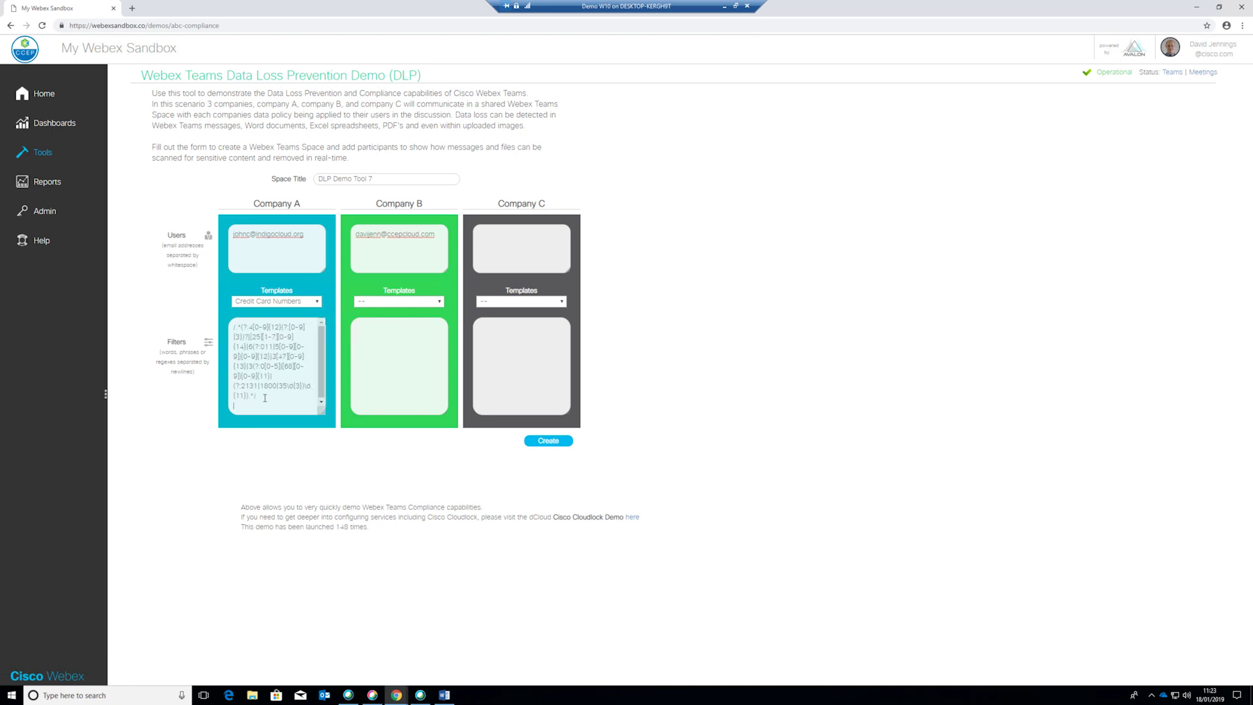
{"action": "type", "text": "ca"}
{"action": "type", "text": "ouse "}
{"action": "type", "text": "chee"}
{"action": "type", "text": "se"}
Create the DLP Demo Tool 7 space, then shift the browser aside to reveal the Webex Teams windows
{"action": "left_click", "coordinate": [554, 447]}
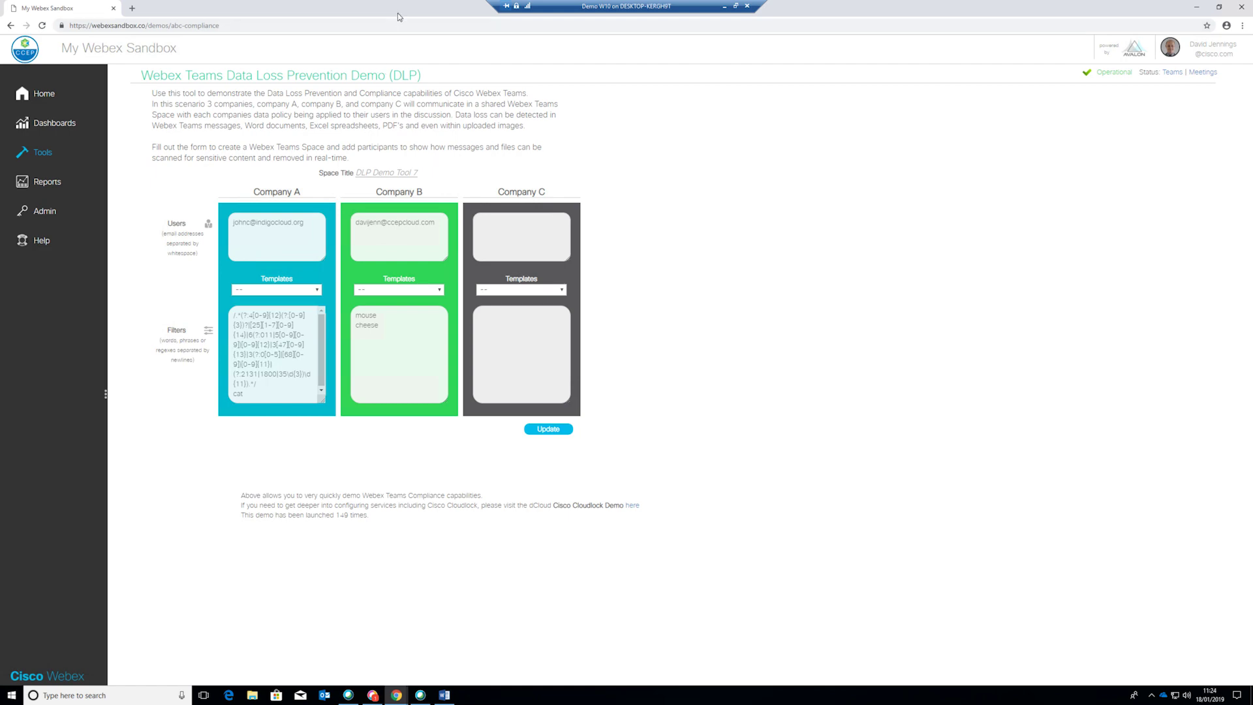
{"action": "left_click_drag", "start_coordinate": [400, 17], "coordinate": [1250, 2]}
{"action": "scroll", "coordinate": [850, 153], "scroll_direction": "down", "scroll_amount": 2}
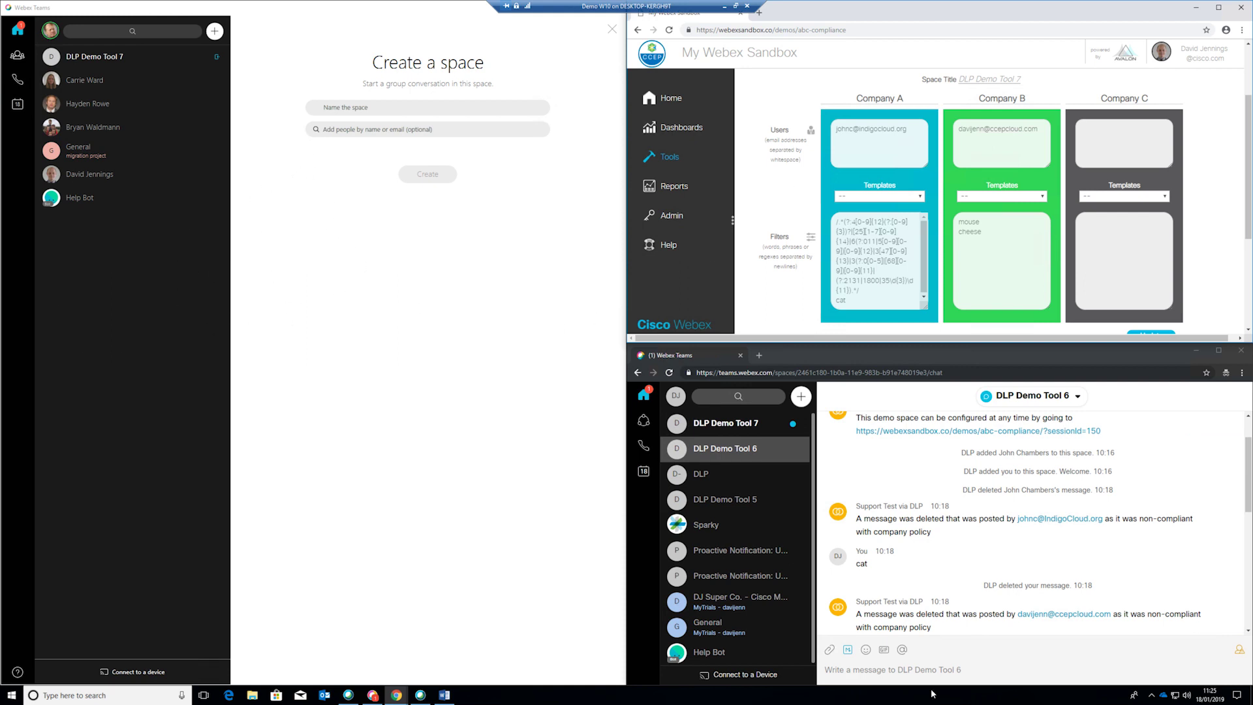
Open DLP Demo Tool 7 in both web and desktop clients and post 'cat' from the desktop client
{"action": "left_click", "coordinate": [728, 423]}
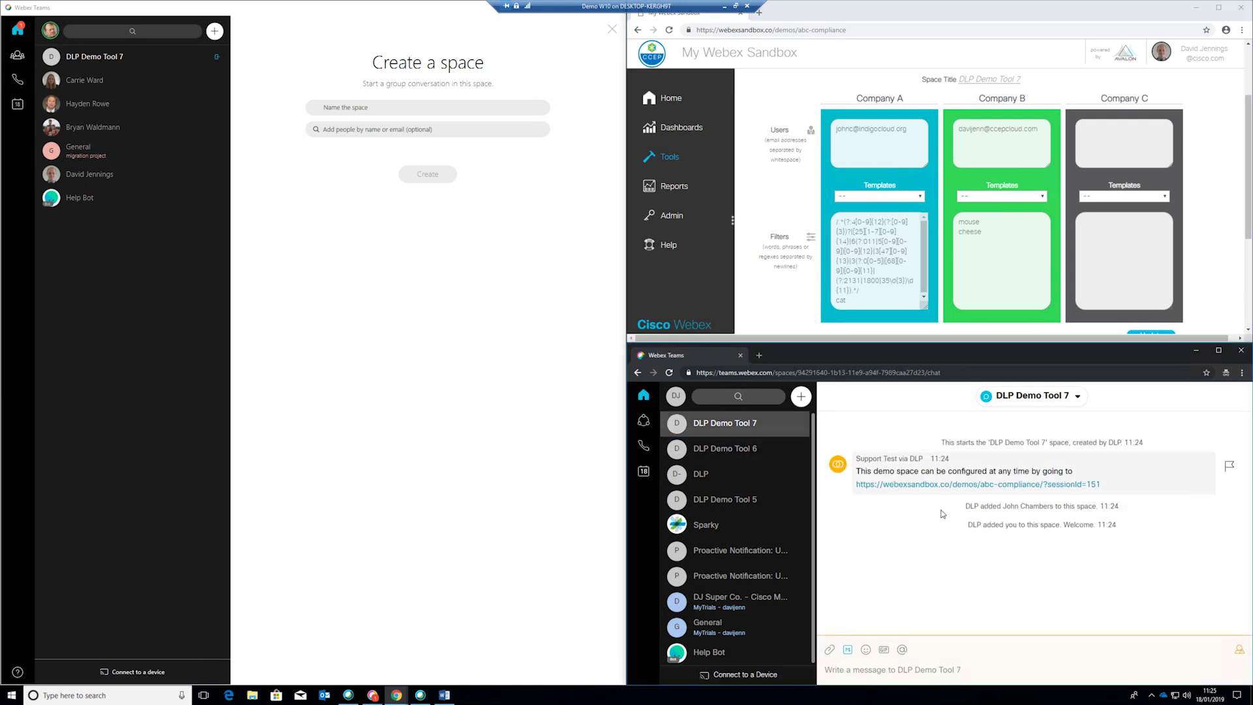
{"action": "left_click", "coordinate": [99, 57]}
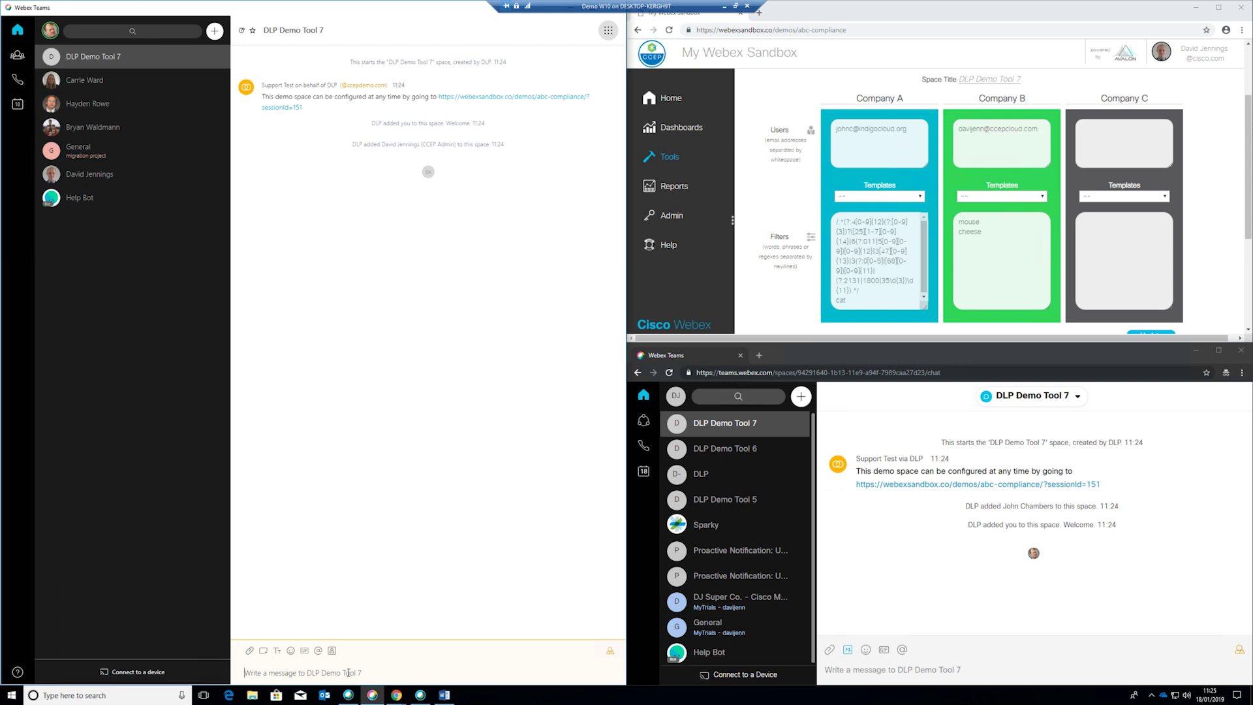
{"action": "type", "text": "cat"}
{"action": "key", "text": "Return"}
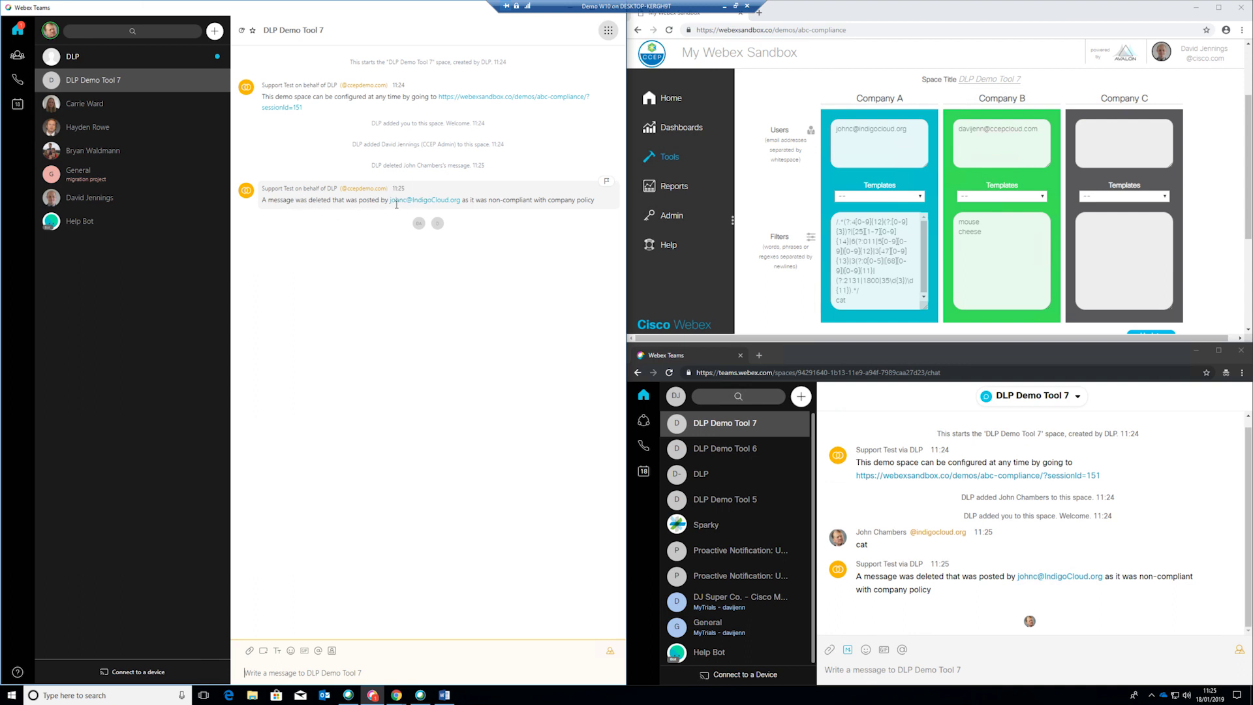
{"action": "left_click", "coordinate": [133, 56]}
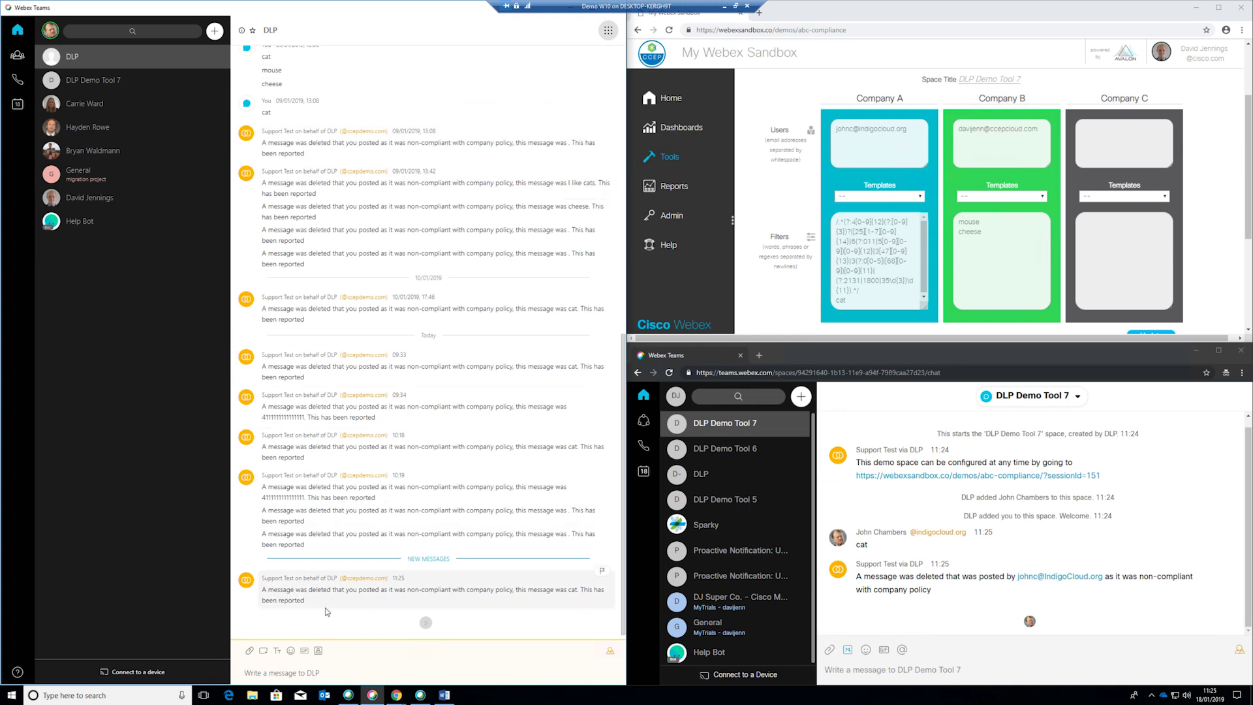
{"action": "left_click_drag", "start_coordinate": [418, 590], "coordinate": [537, 600]}
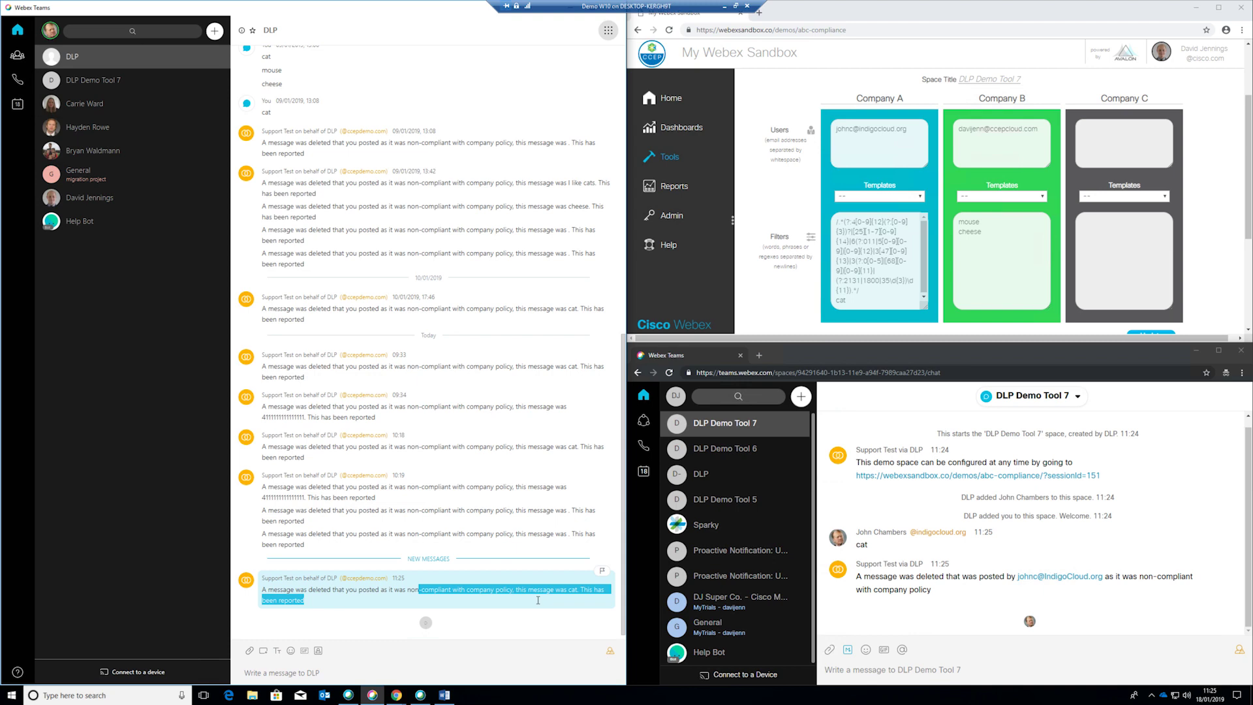
{"action": "left_click", "coordinate": [98, 80]}
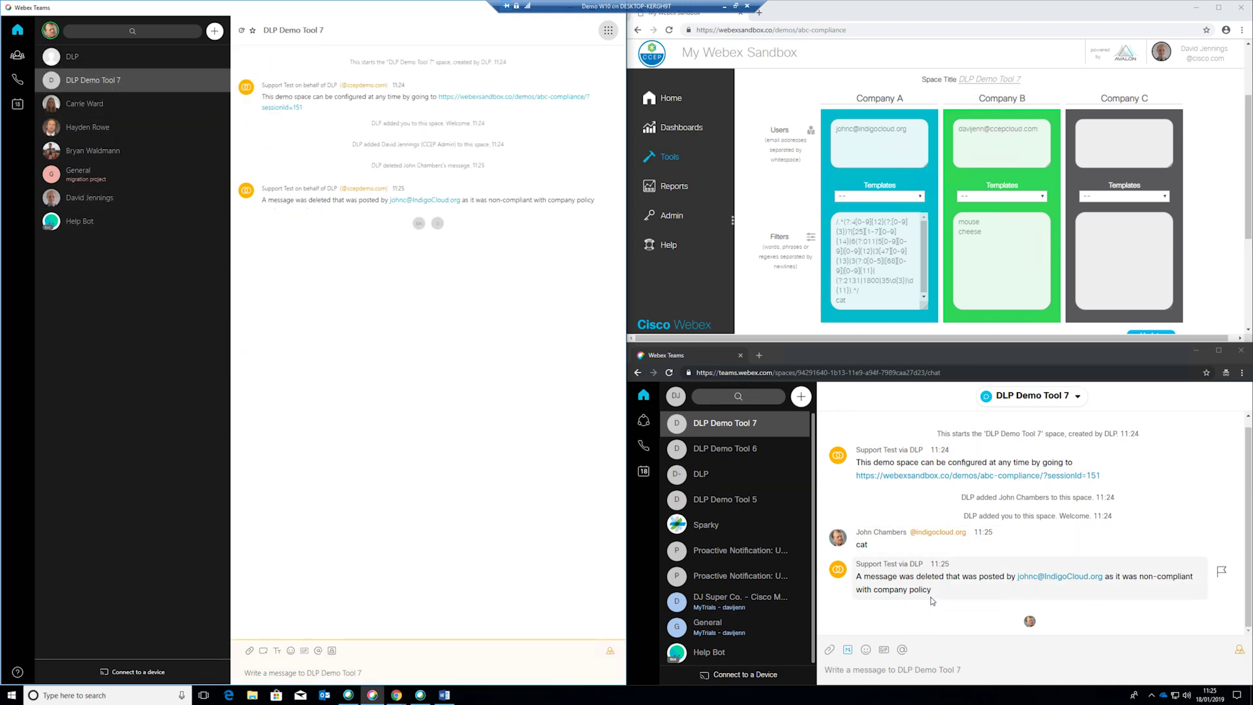
{"action": "left_click_drag", "start_coordinate": [945, 599], "coordinate": [856, 576]}
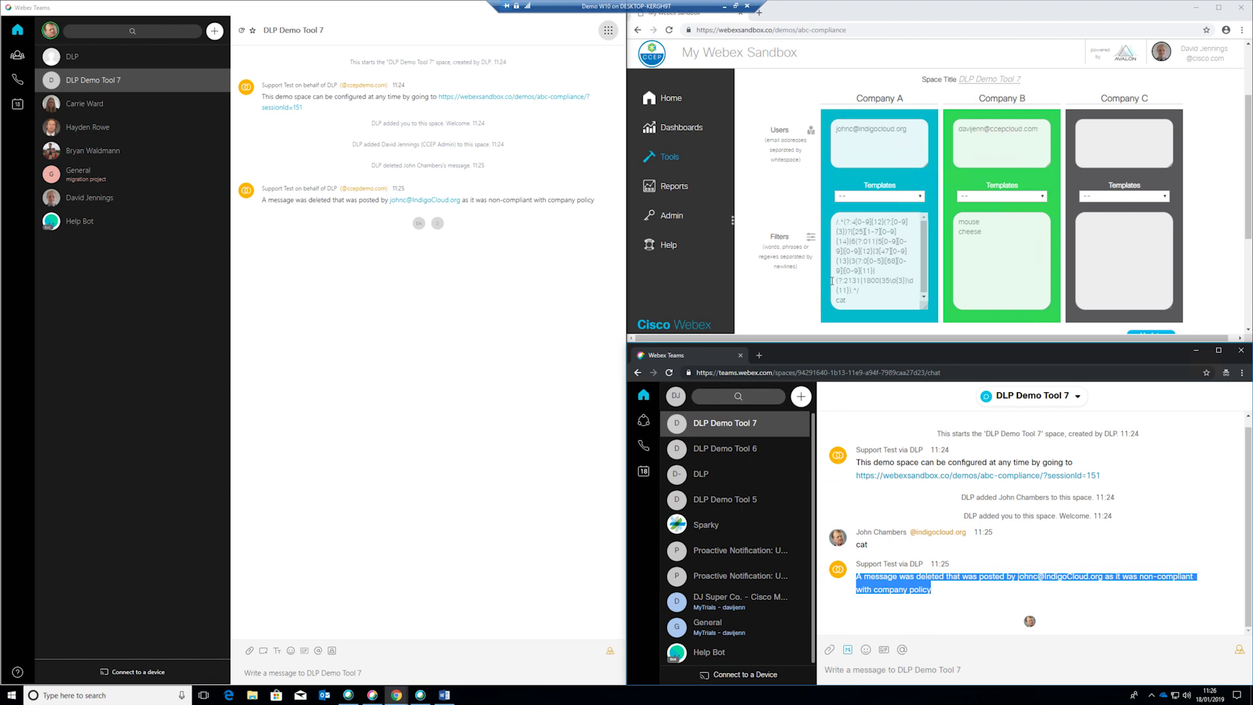
{"action": "left_click", "coordinate": [104, 58]}
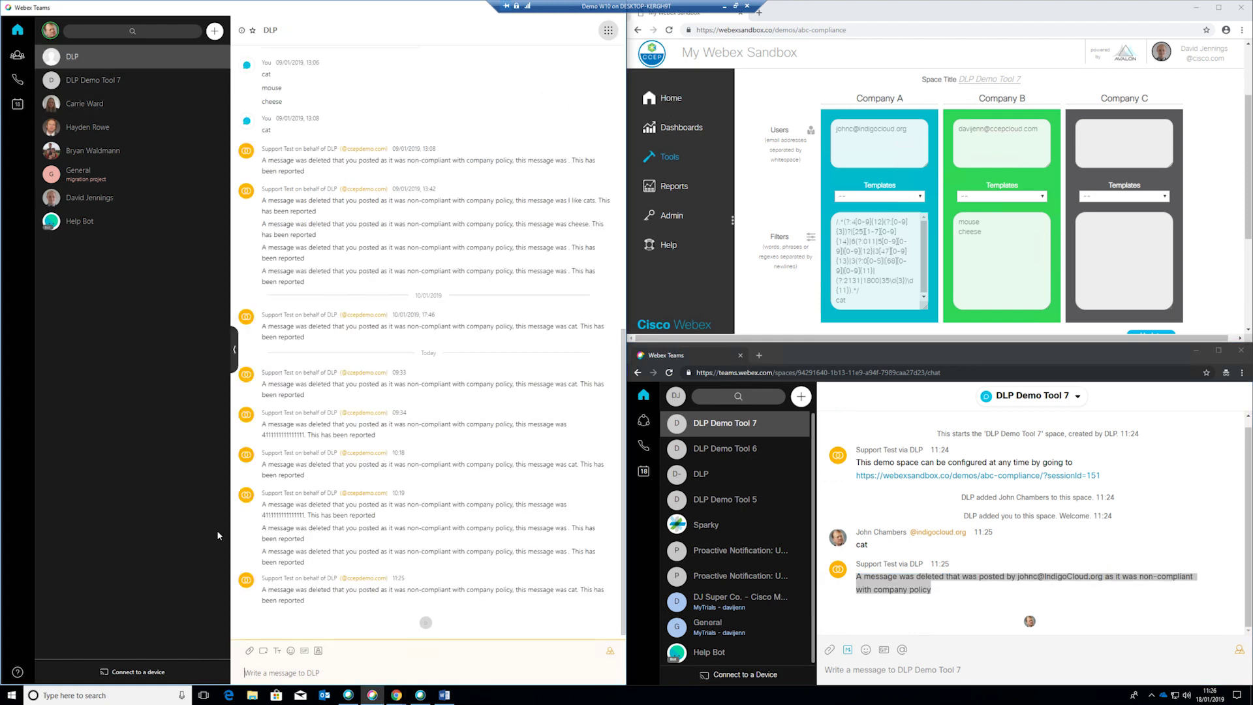
{"action": "left_click_drag", "start_coordinate": [339, 617], "coordinate": [262, 588]}
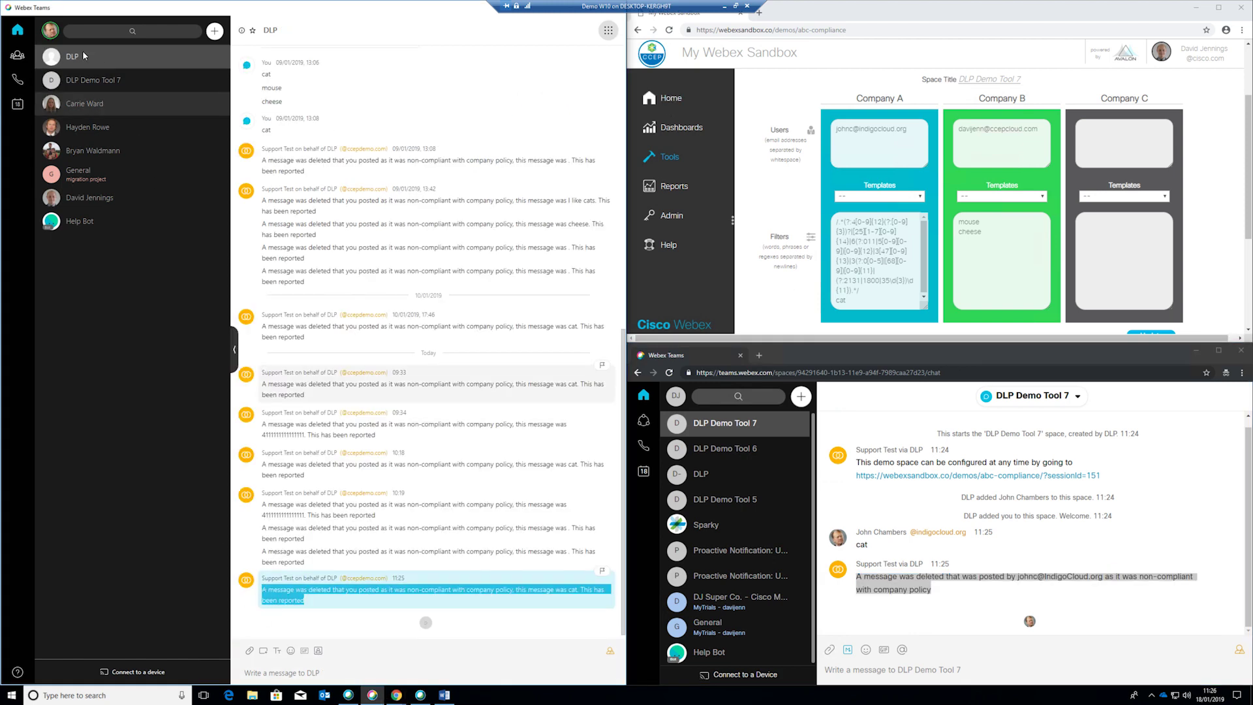
{"action": "left_click", "coordinate": [76, 80]}
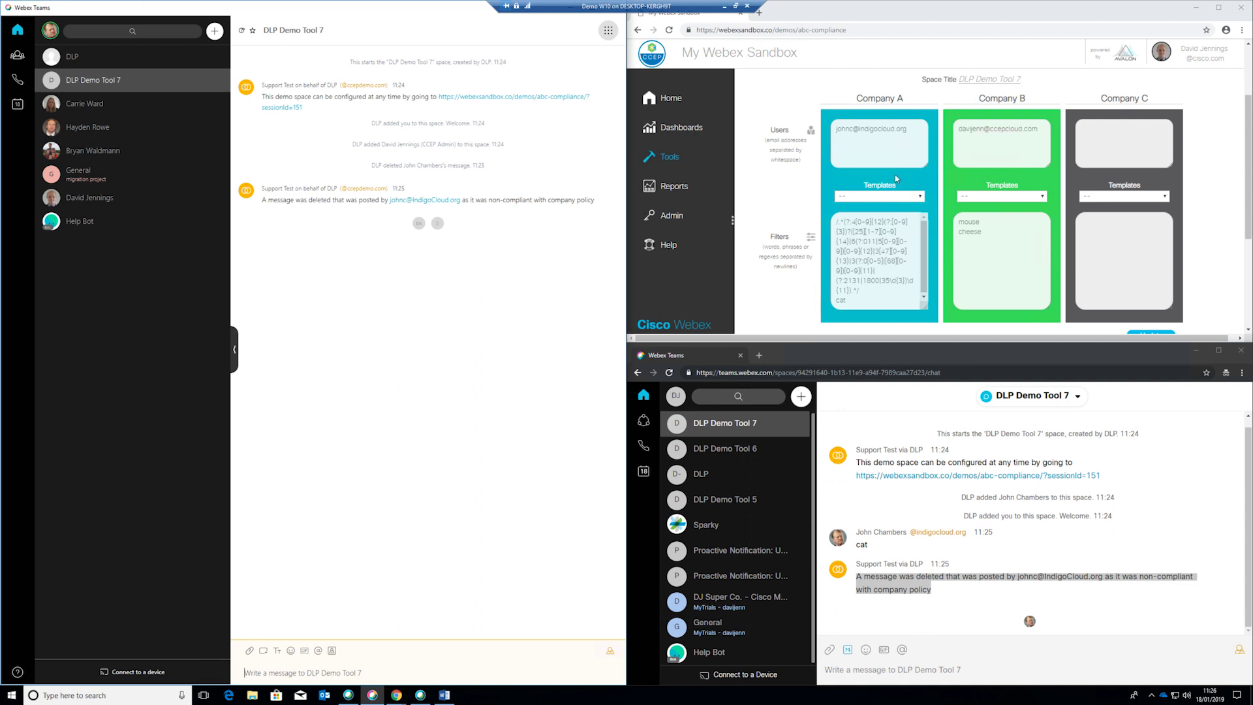
{"action": "left_click", "coordinate": [678, 372]}
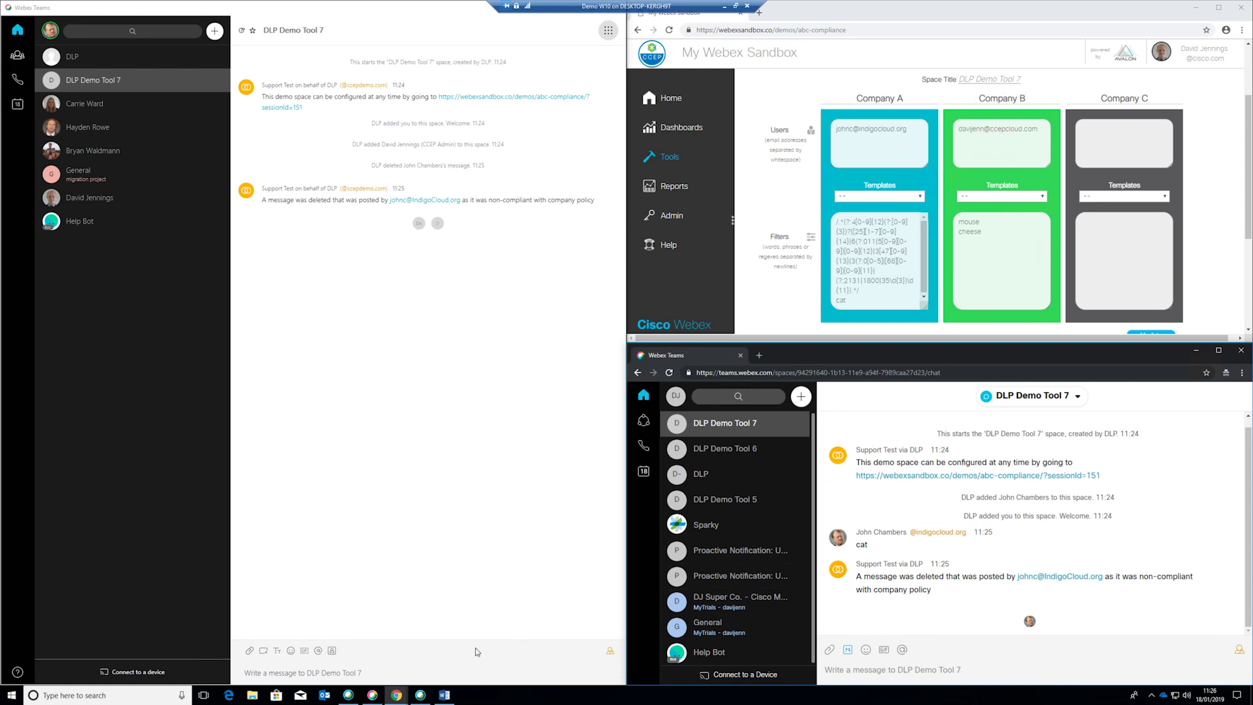
{"action": "left_click", "coordinate": [440, 659]}
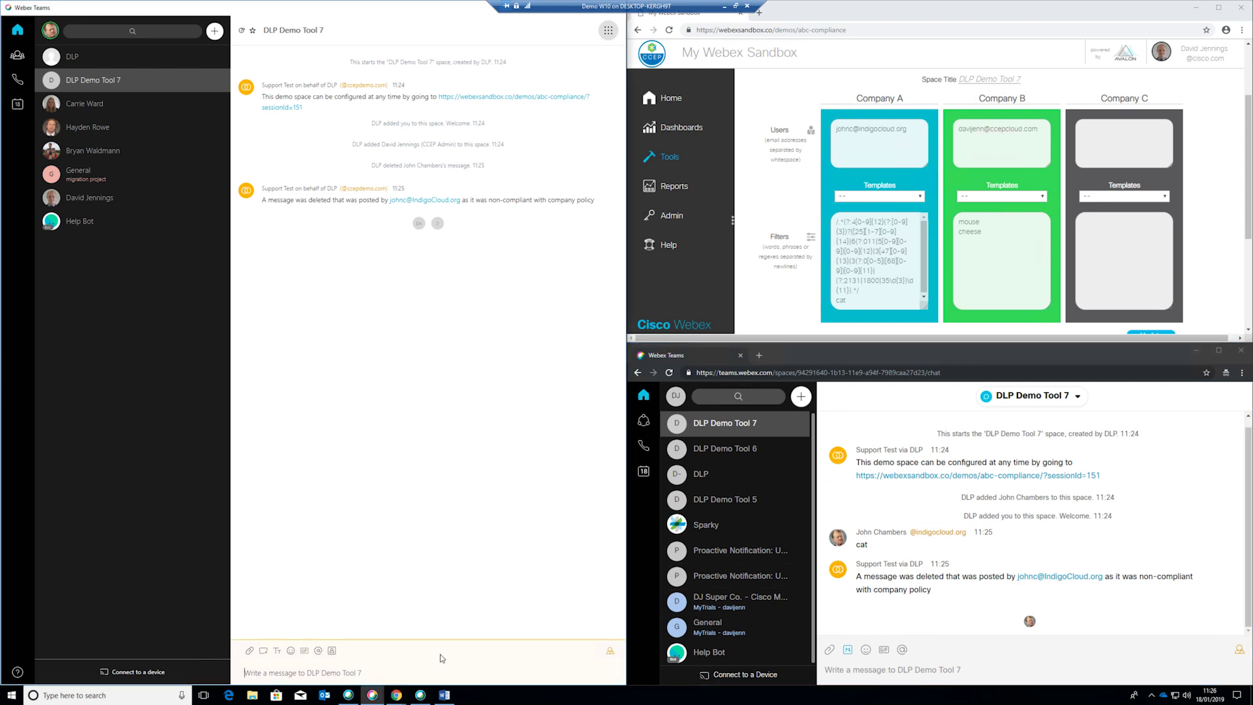
Post 'mouse' from both members, then 'dog' from the Company B member in the browser chat
{"action": "type", "text": "mouse"}
{"action": "key", "text": "Return"}
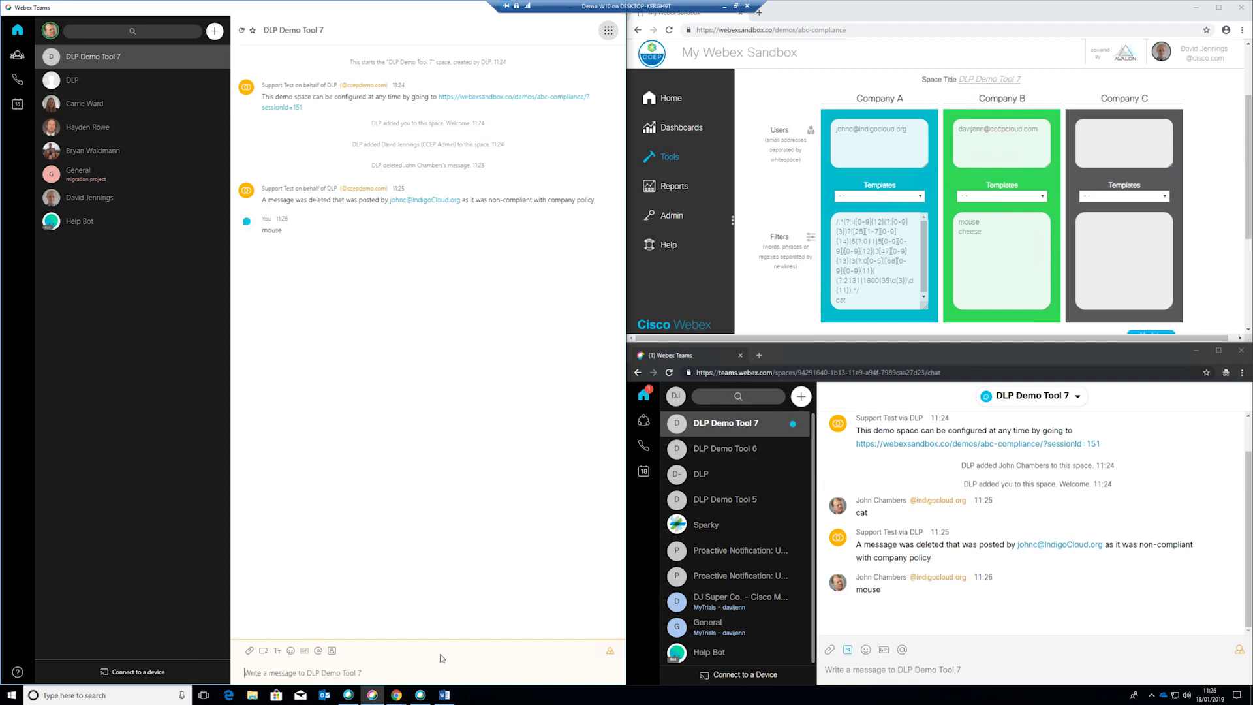
{"action": "left_click", "coordinate": [1037, 672]}
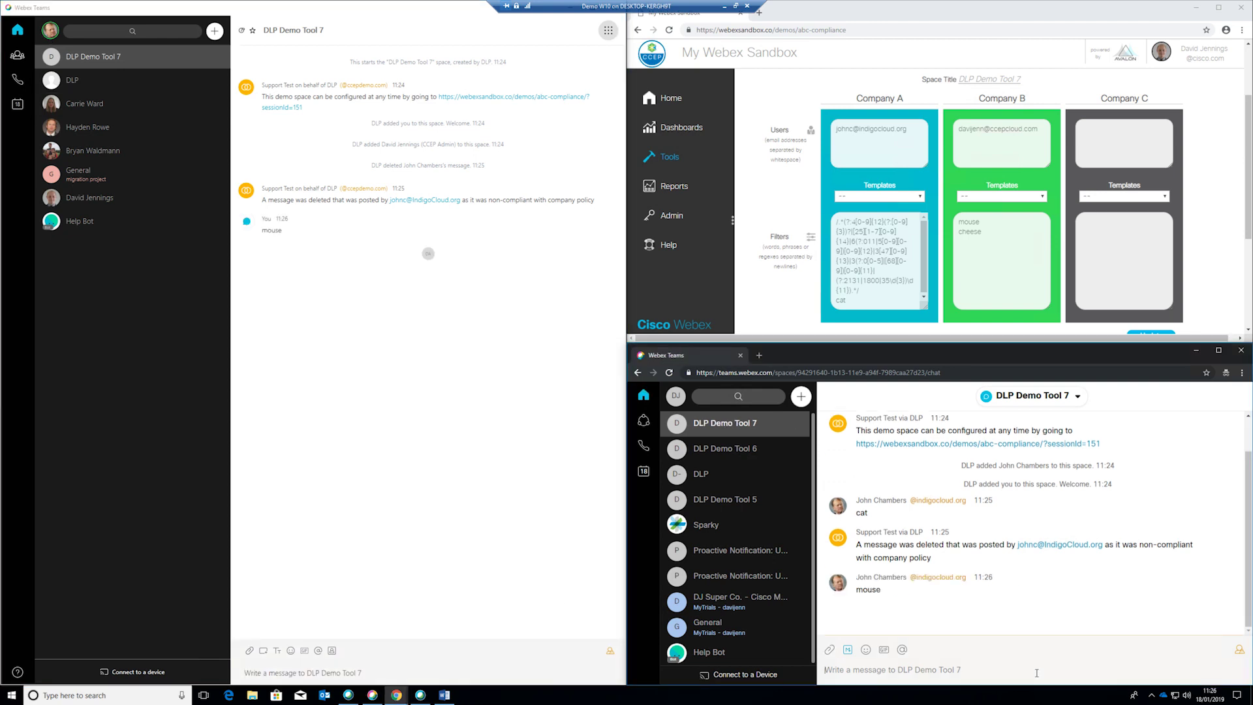
{"action": "type", "text": "mouse"}
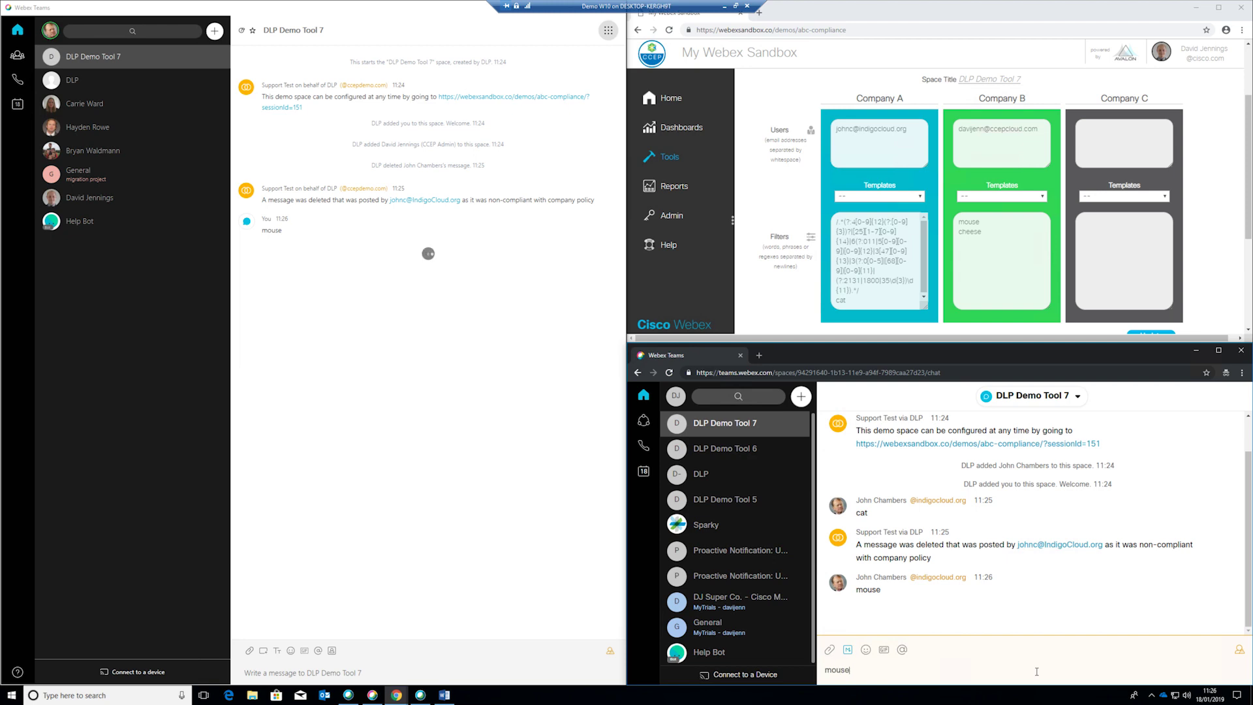
{"action": "key", "text": "Return"}
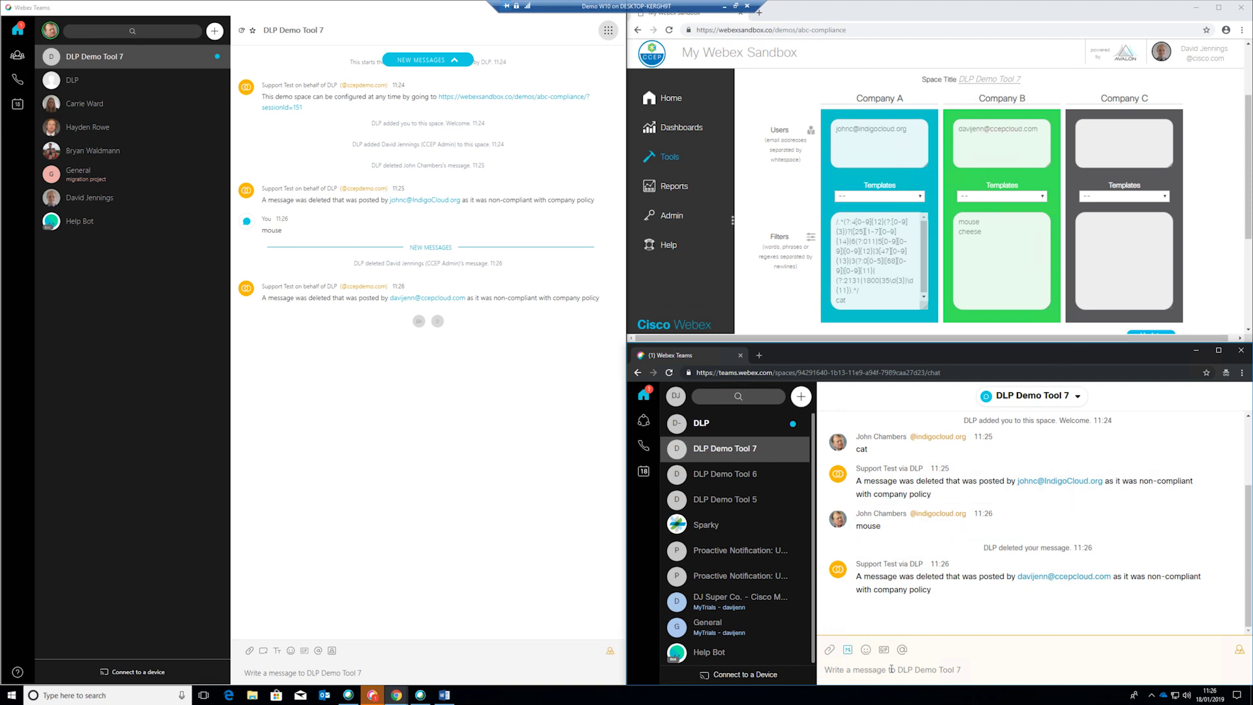
{"action": "type", "text": "dog"}
{"action": "key", "text": "Return"}
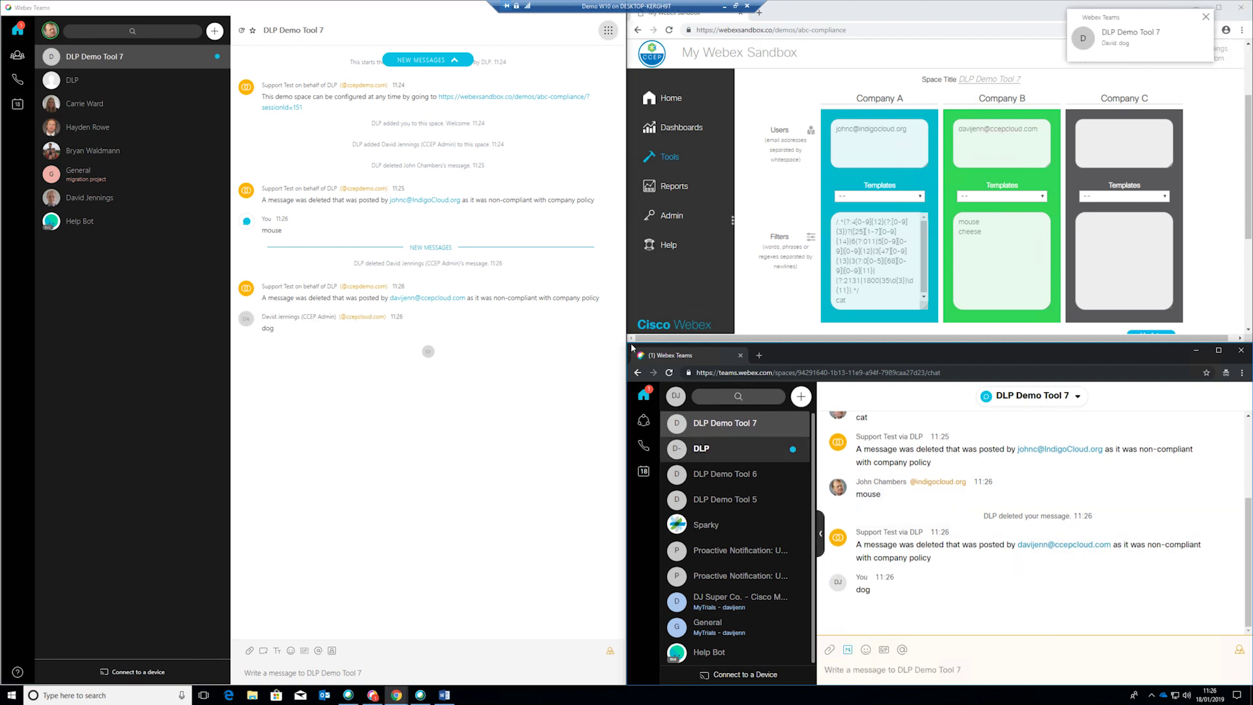
Add 'dog' as a new line in Company B's filters and save it with Update
{"action": "left_click", "coordinate": [1021, 256]}
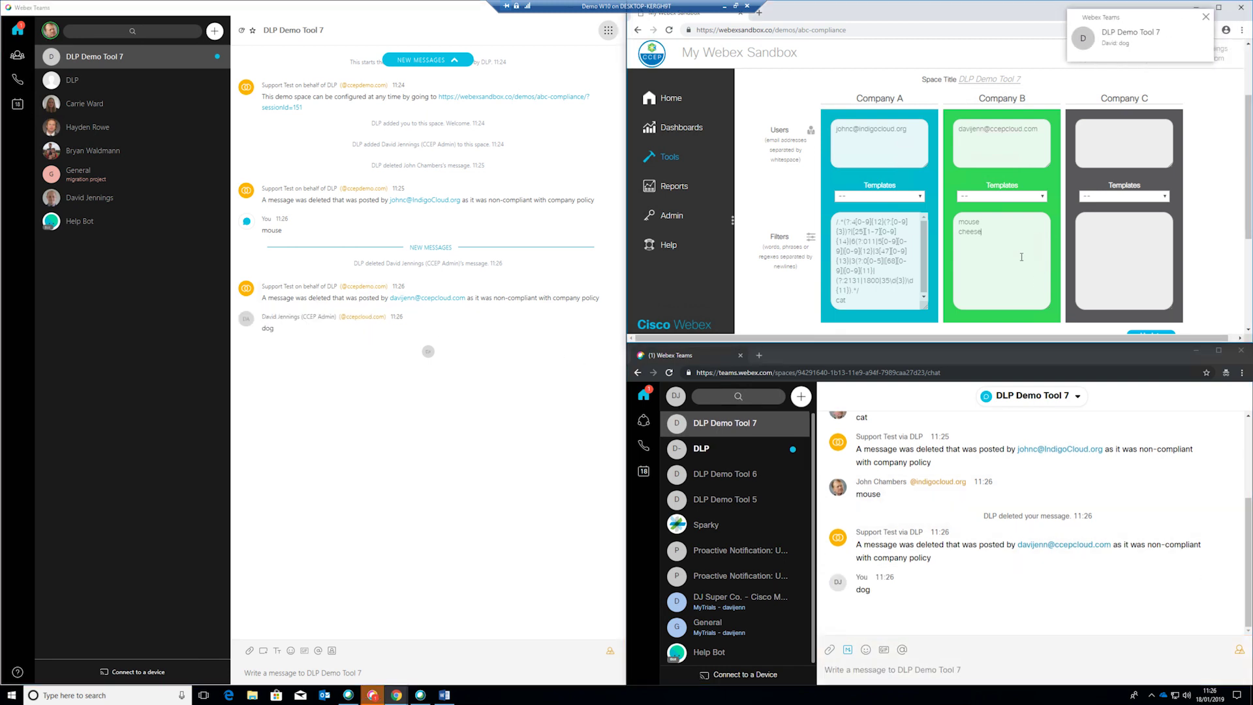
{"action": "key", "text": "Return"}
{"action": "type", "text": "dog"}
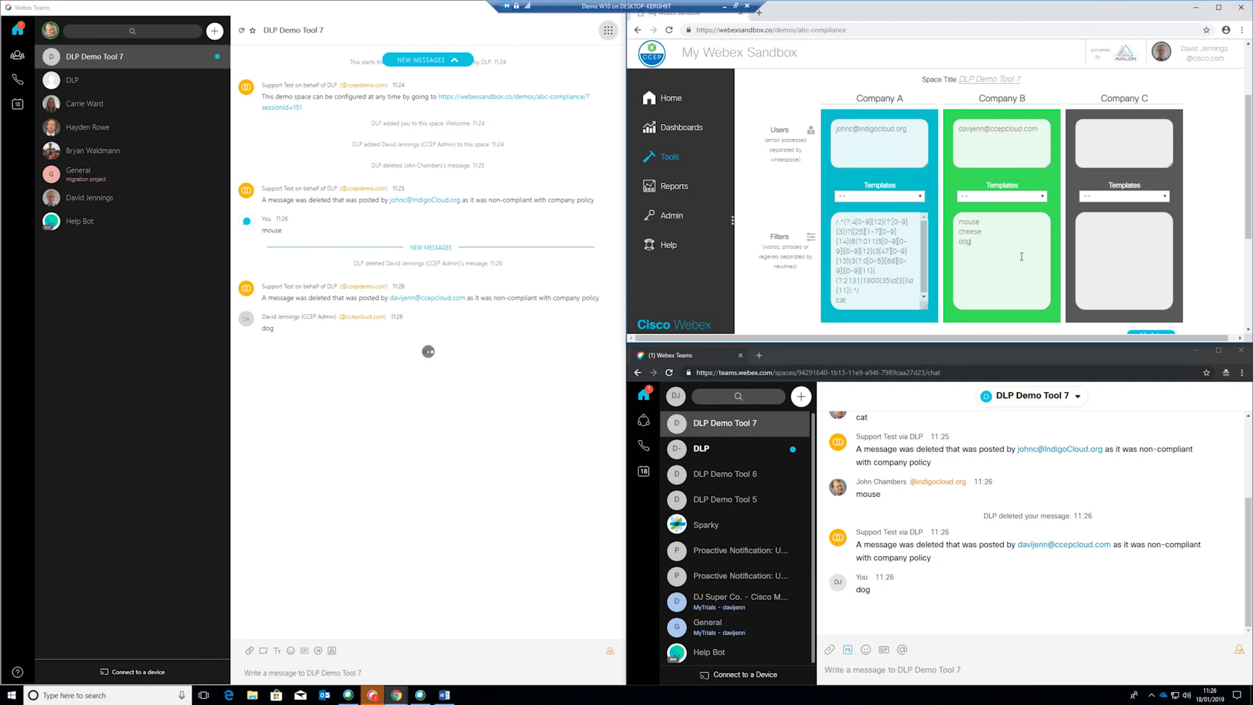
{"action": "scroll", "coordinate": [1111, 226], "scroll_direction": "down", "scroll_amount": 1}
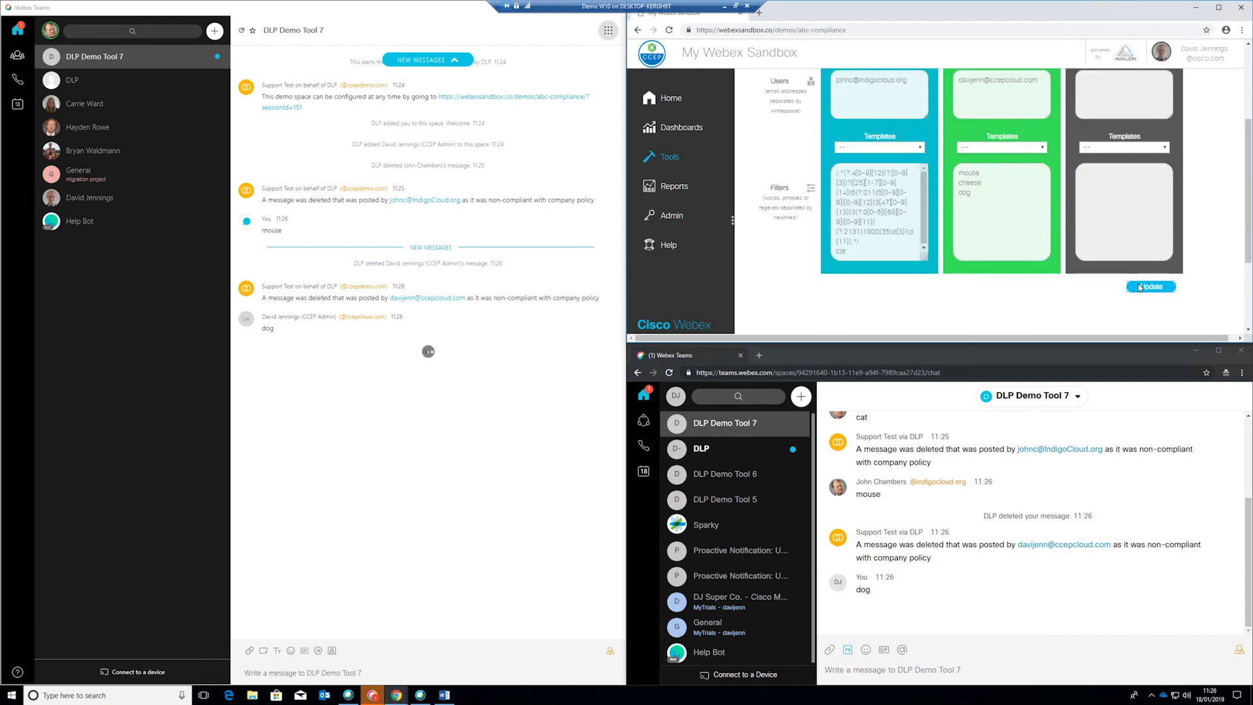
{"action": "left_click", "coordinate": [1151, 286]}
{"action": "left_click", "coordinate": [938, 683]}
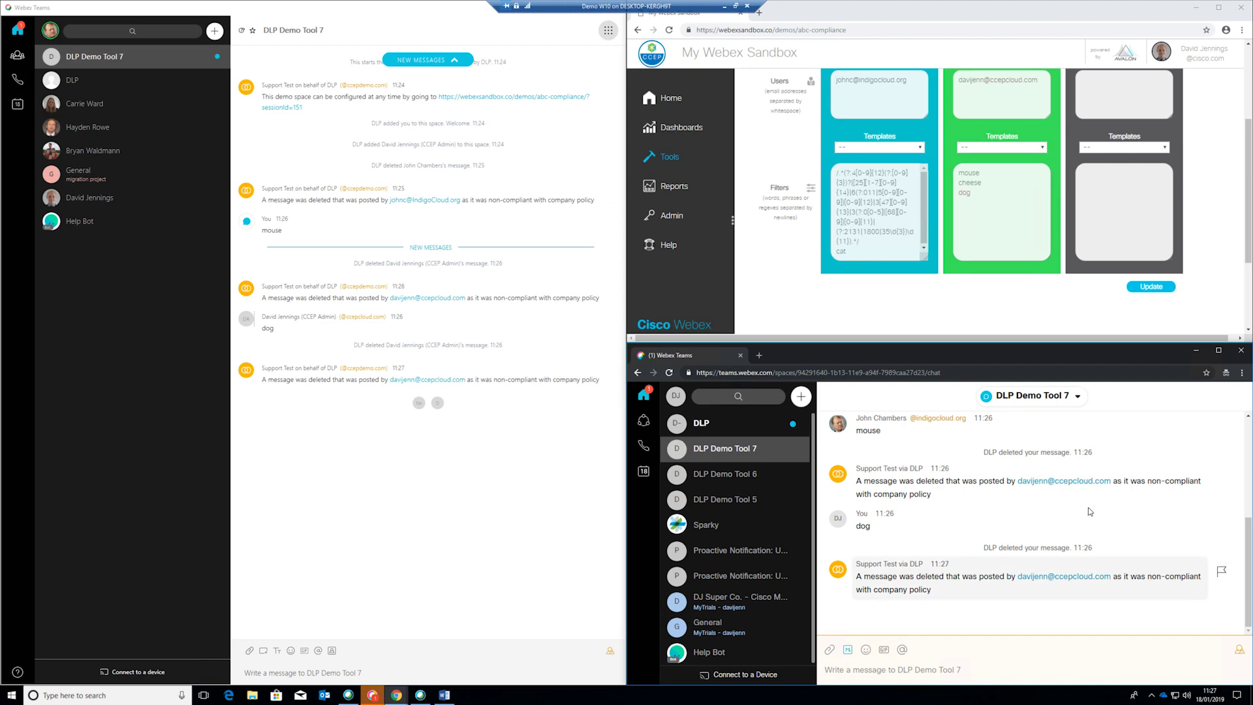
{"action": "left_click", "coordinate": [492, 442]}
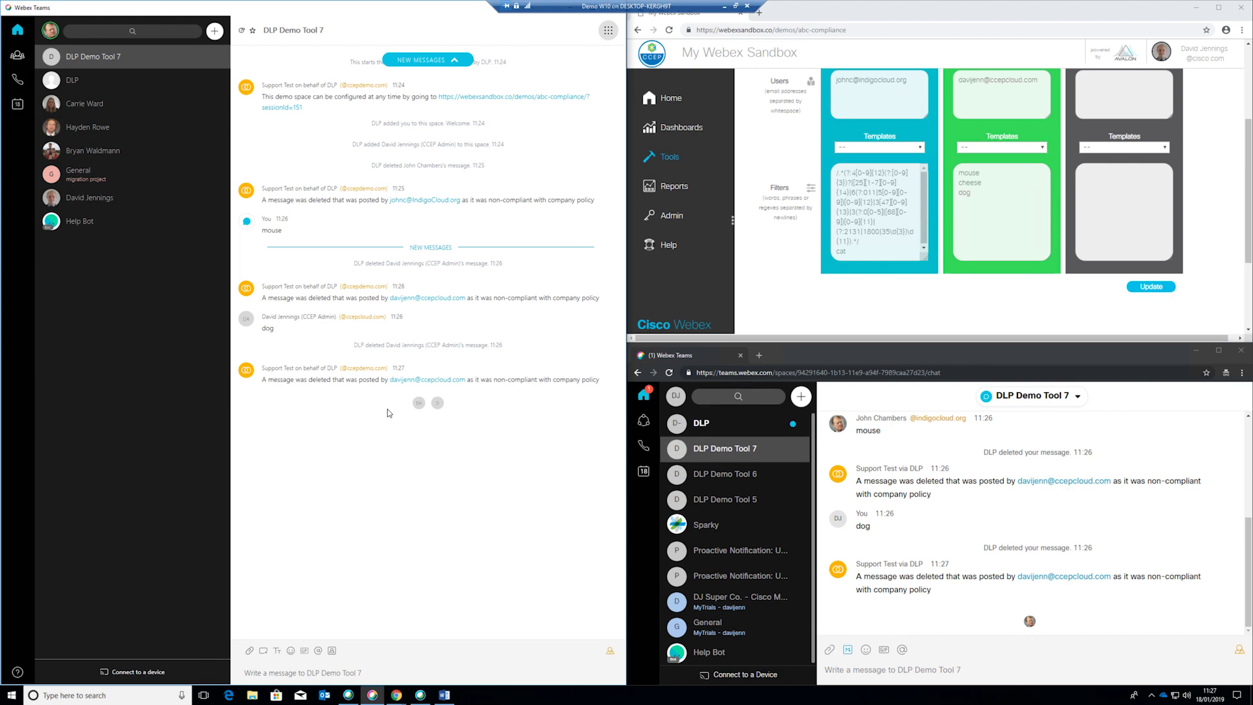
{"action": "left_click", "coordinate": [445, 695]}
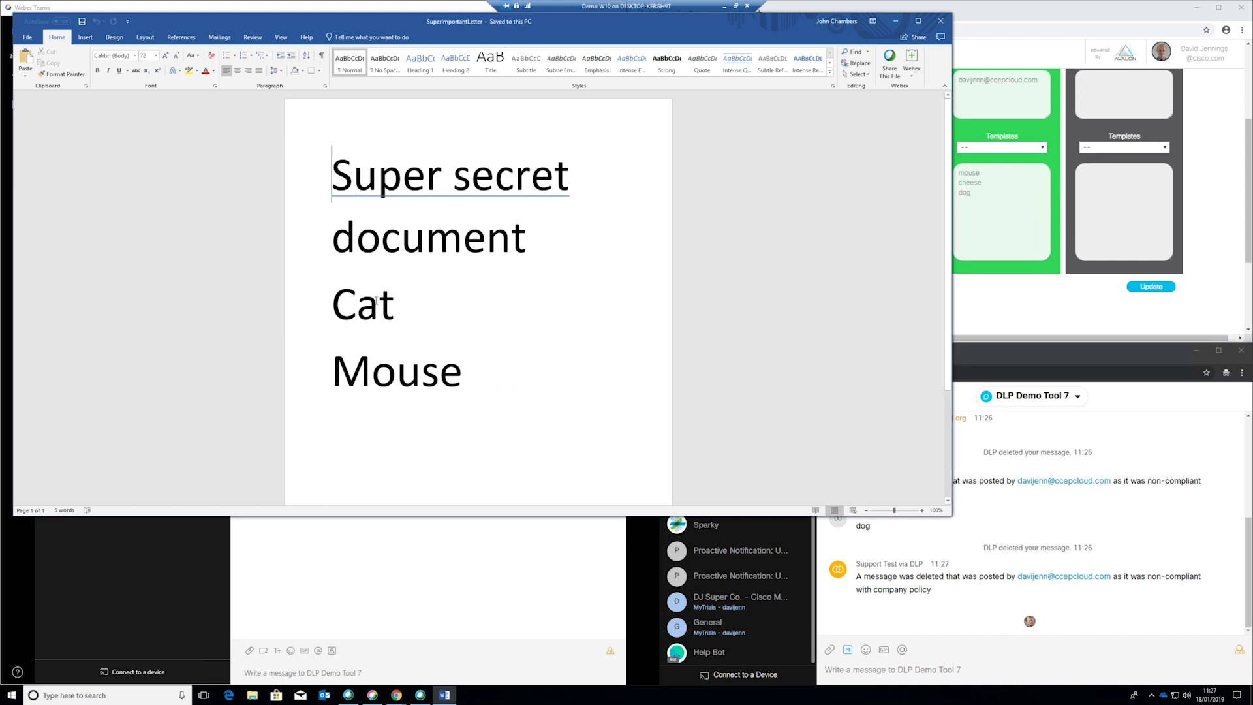
{"action": "triple_click", "coordinate": [374, 336]}
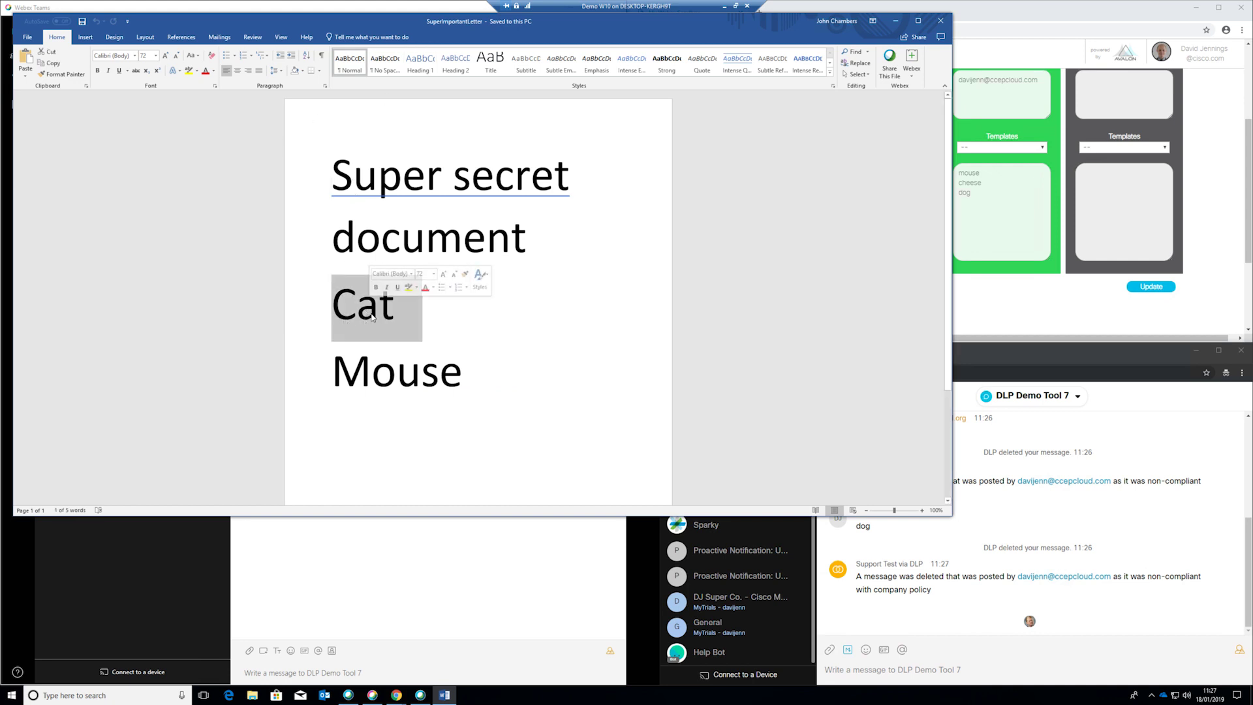
{"action": "left_click", "coordinate": [344, 611]}
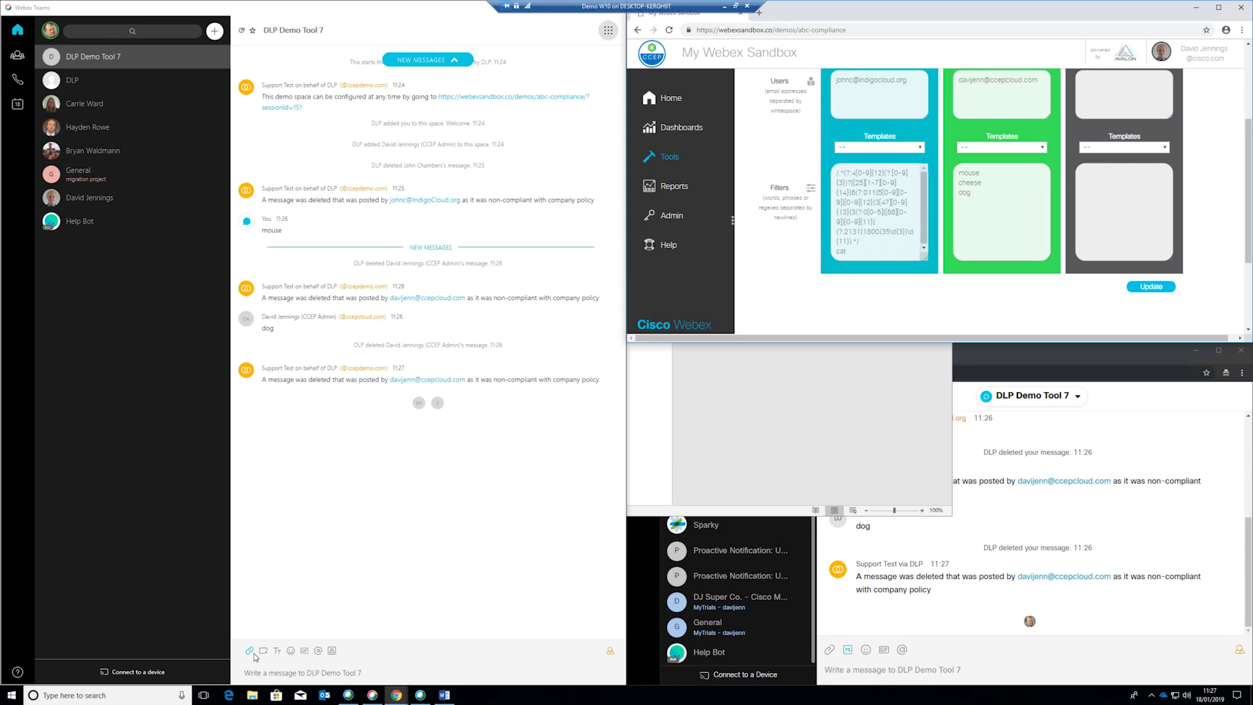
Upload the SuperImportantLetter file from the computer and send it to DLP Demo Tool 7
{"action": "left_click", "coordinate": [250, 650]}
{"action": "left_click", "coordinate": [256, 611]}
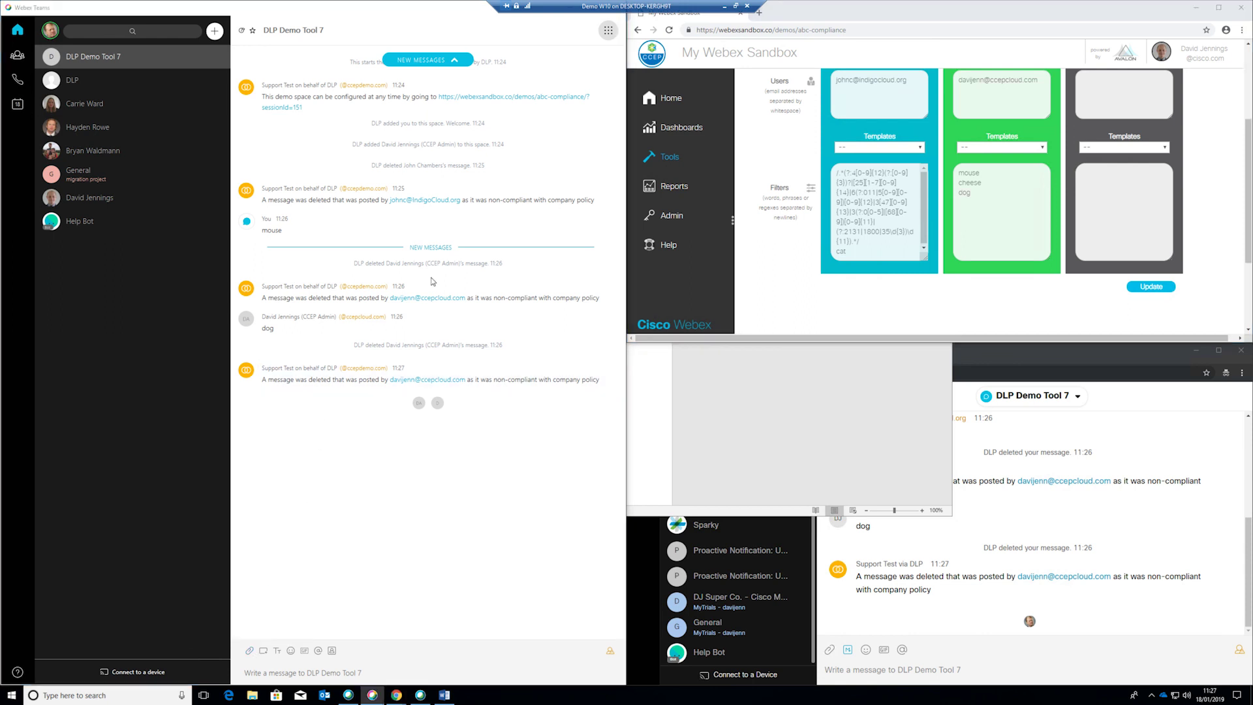
{"action": "double_click", "coordinate": [143, 84]}
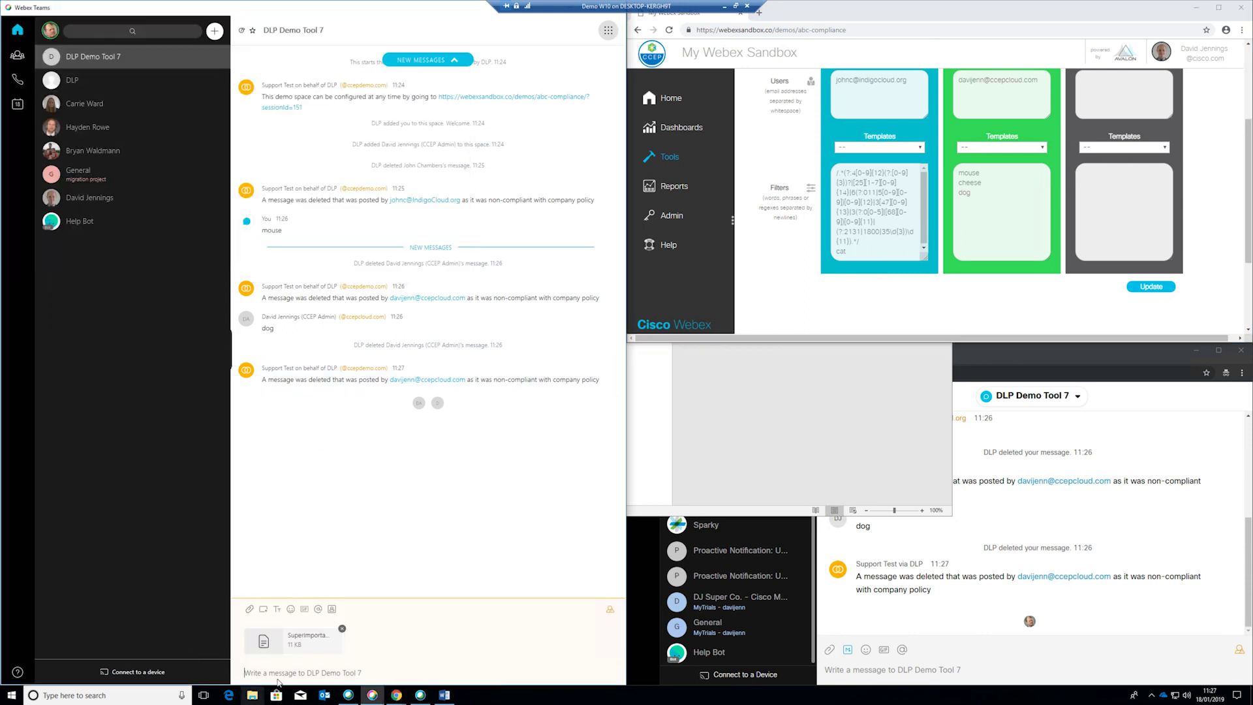
{"action": "key", "text": "Return"}
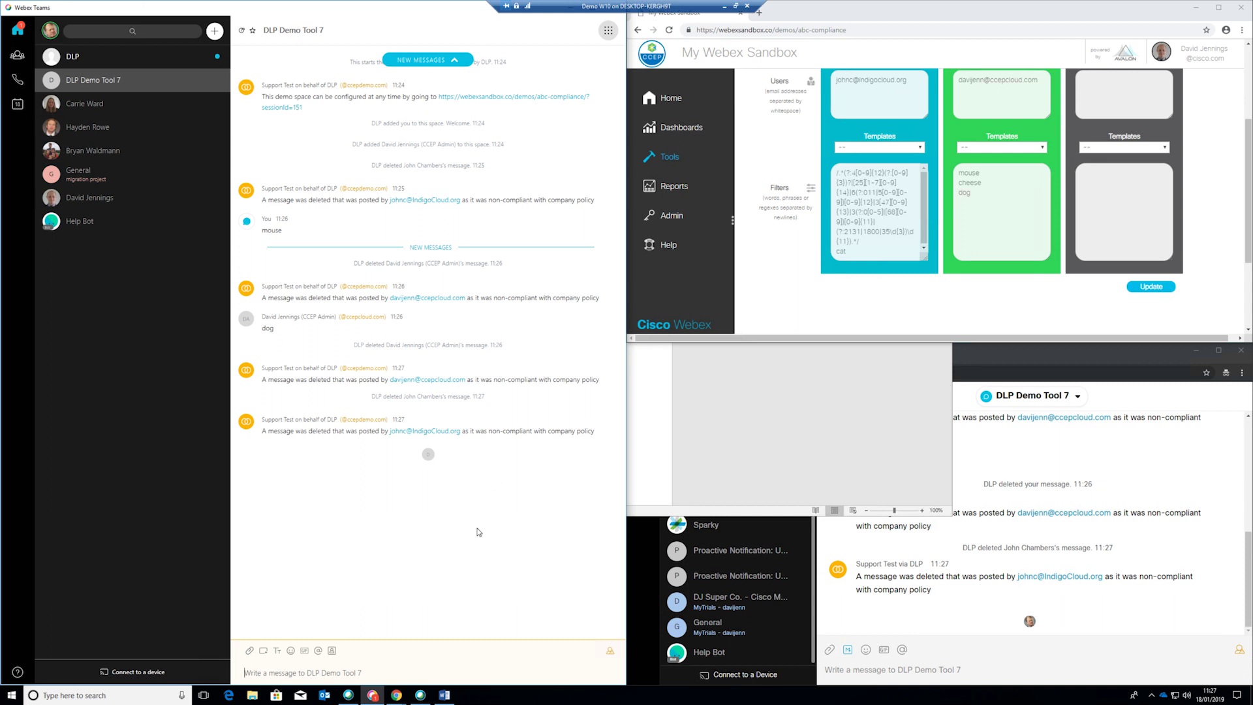
{"action": "mouse_move", "coordinate": [443, 697]}
Snip the letter's Cat and Mouse lines and send the screenshot image to DLP Demo Tool 7
{"action": "left_click", "coordinate": [347, 667]}
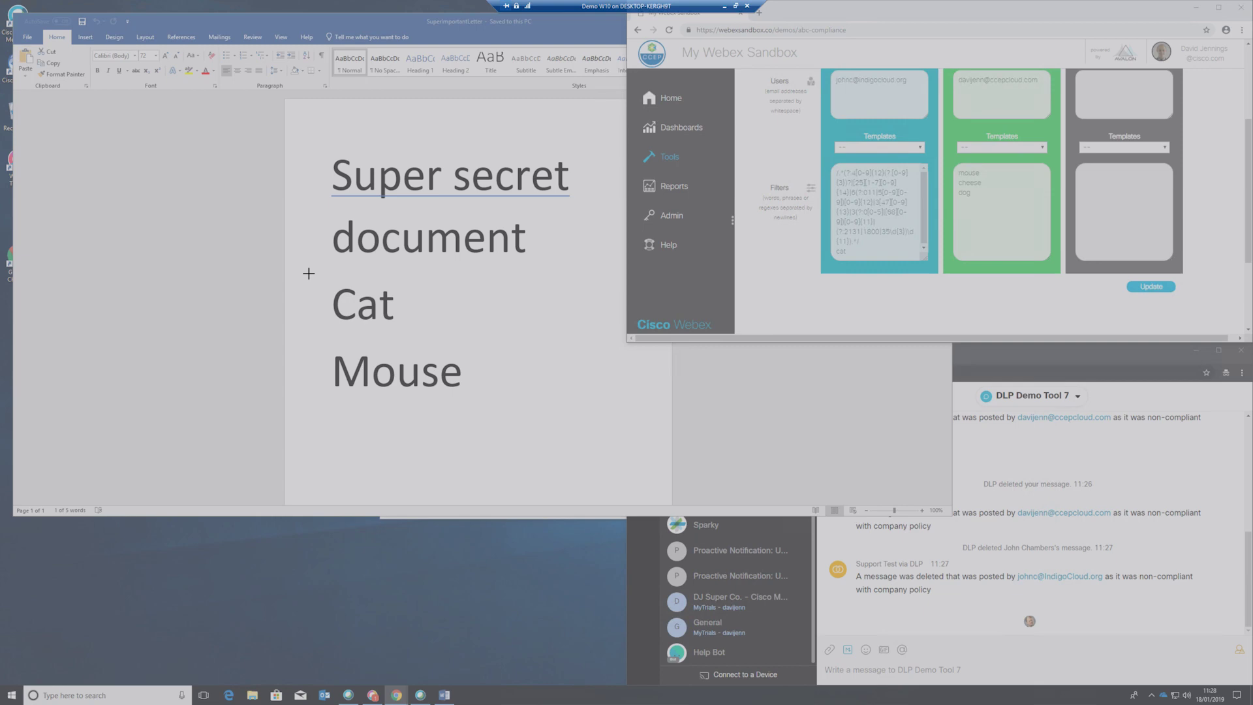
{"action": "left_click_drag", "start_coordinate": [310, 267], "coordinate": [587, 425]}
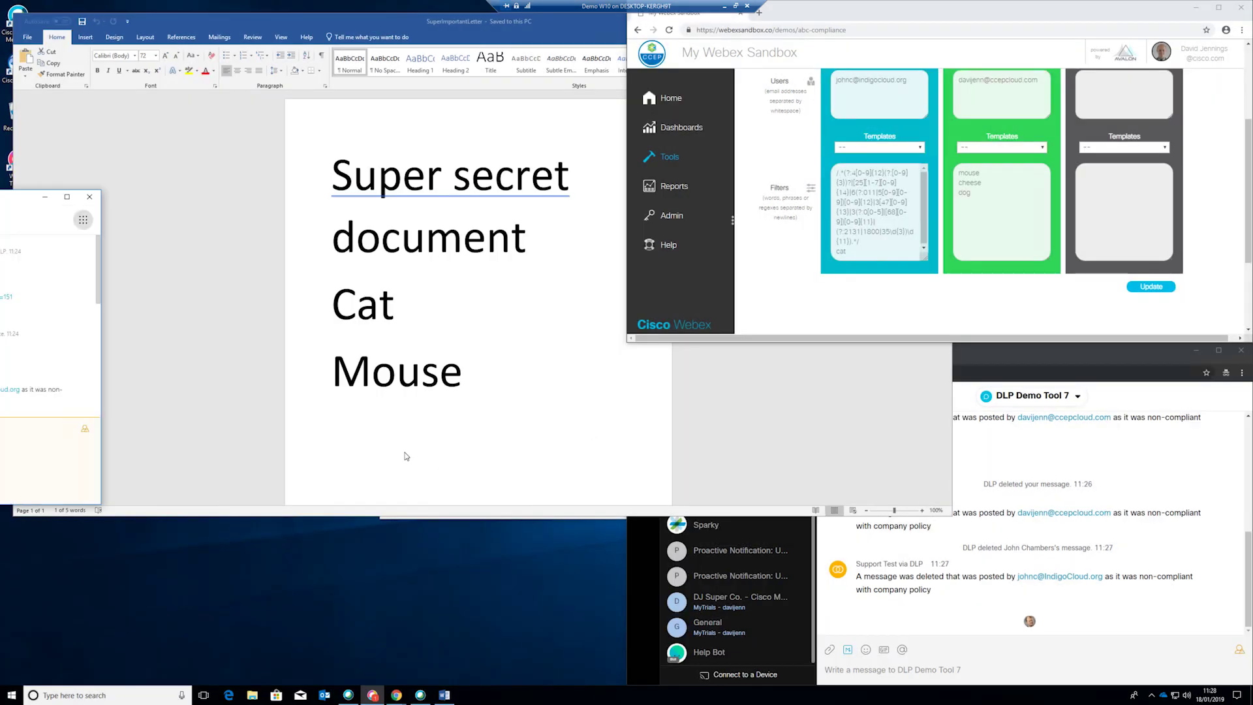
{"action": "left_click", "coordinate": [372, 695]}
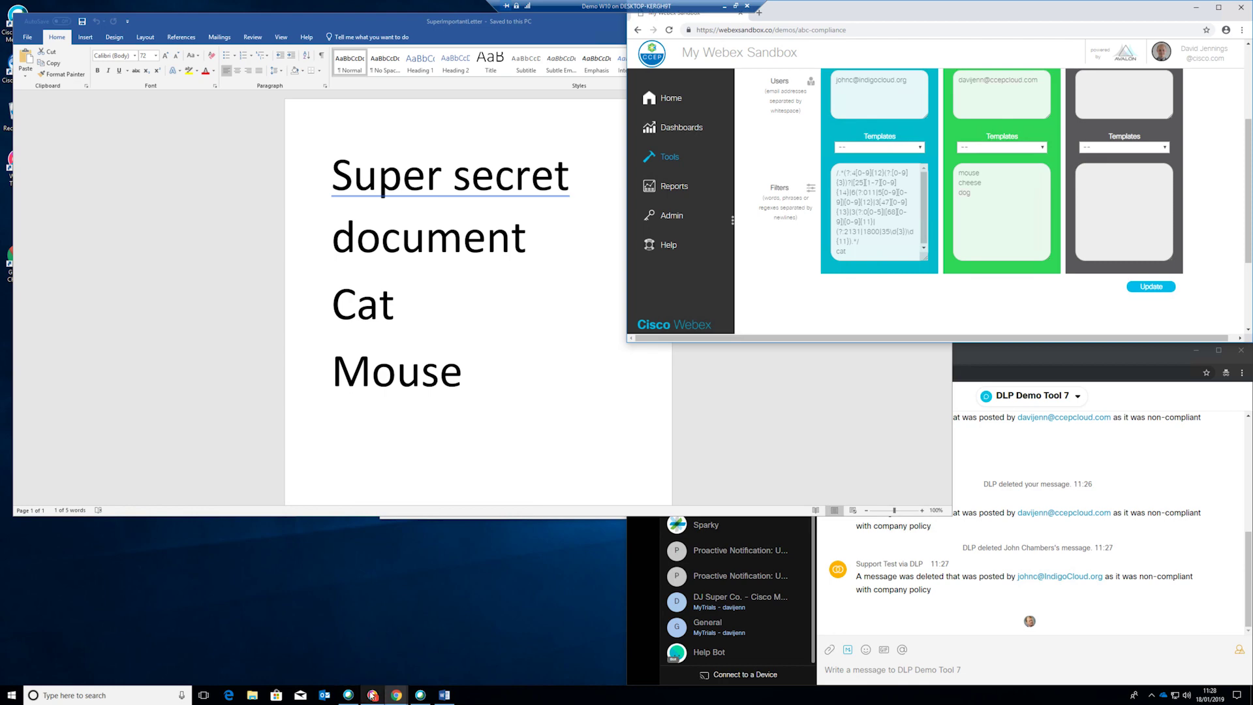
{"action": "left_click", "coordinate": [372, 695]}
{"action": "left_click_drag", "start_coordinate": [24, 203], "coordinate": [4, 228]}
{"action": "left_click", "coordinate": [294, 675]}
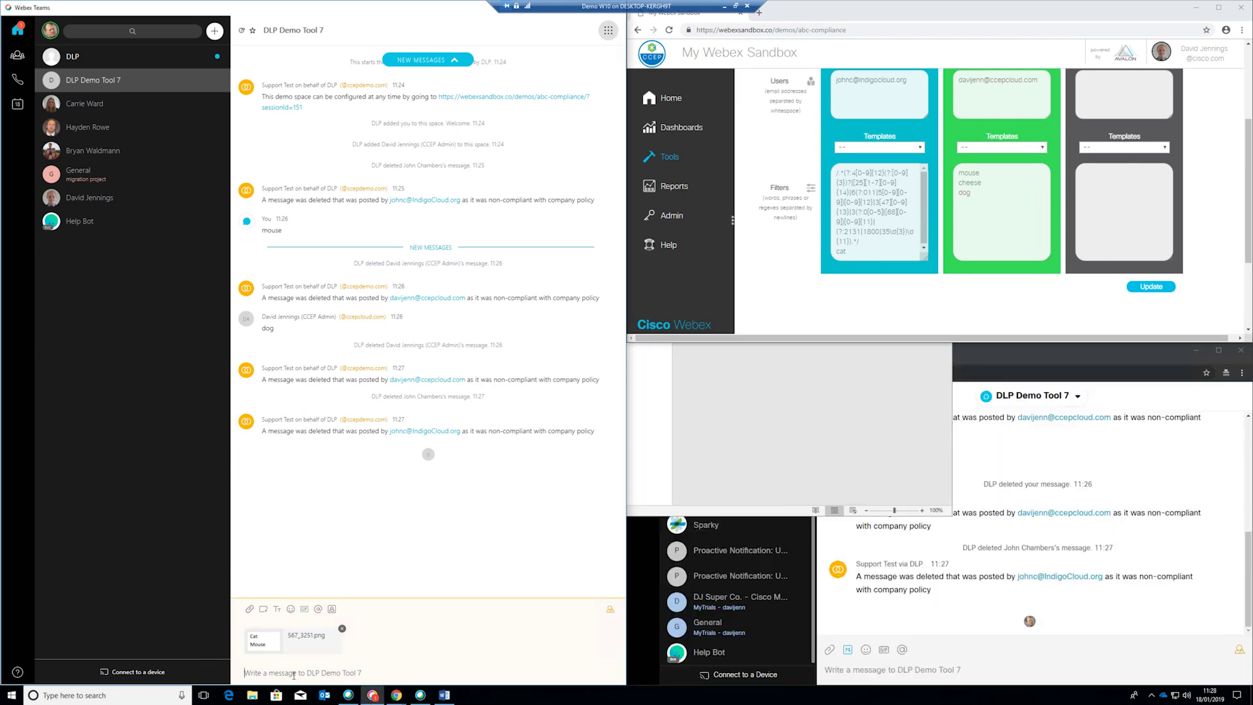
{"action": "key", "text": "Return"}
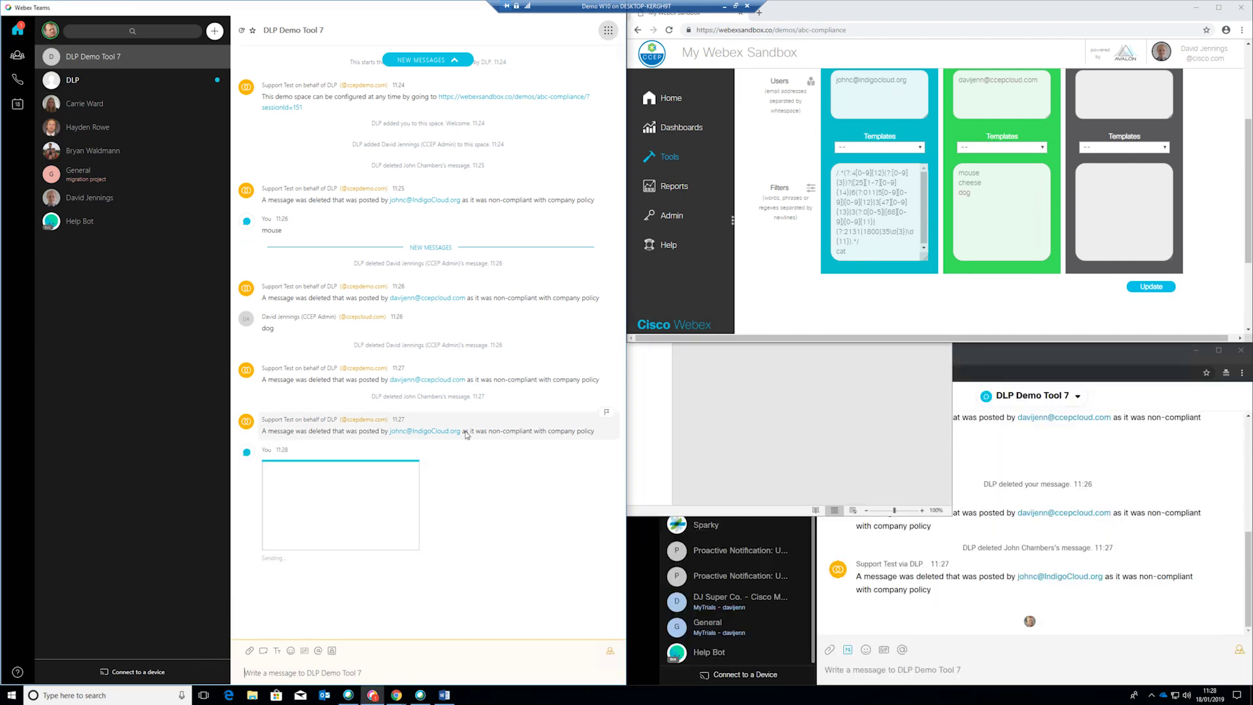